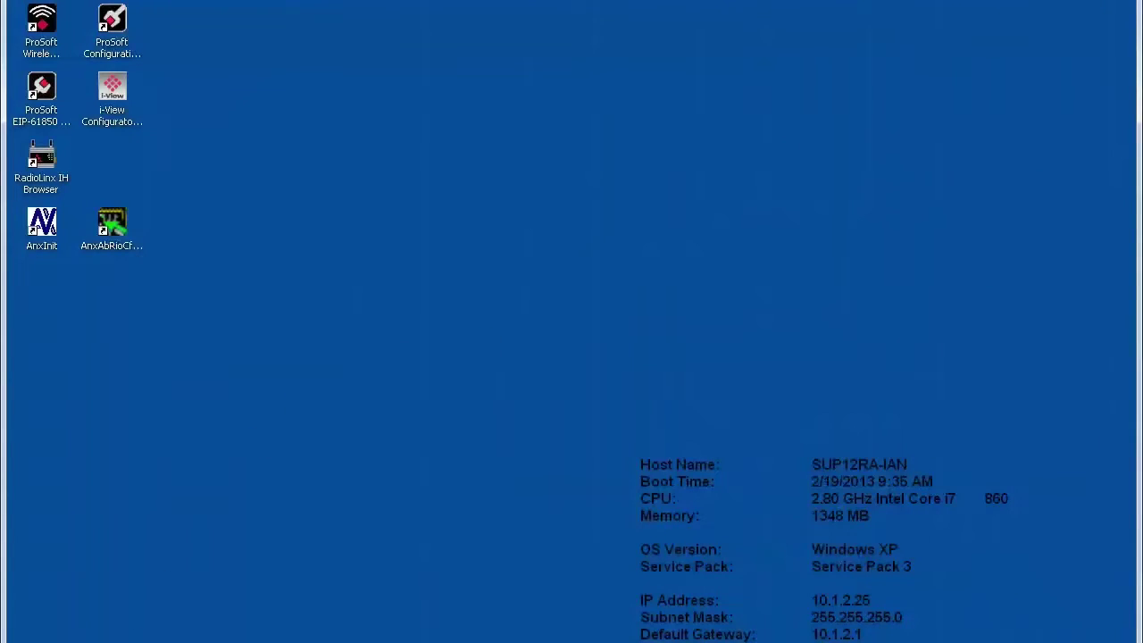
# Launch Internet Explorer, try loading 169.254.42.84 and dismiss the 'Cannot find server' error
pyautogui.click(41, 640)
pyautogui.click(70, 418)
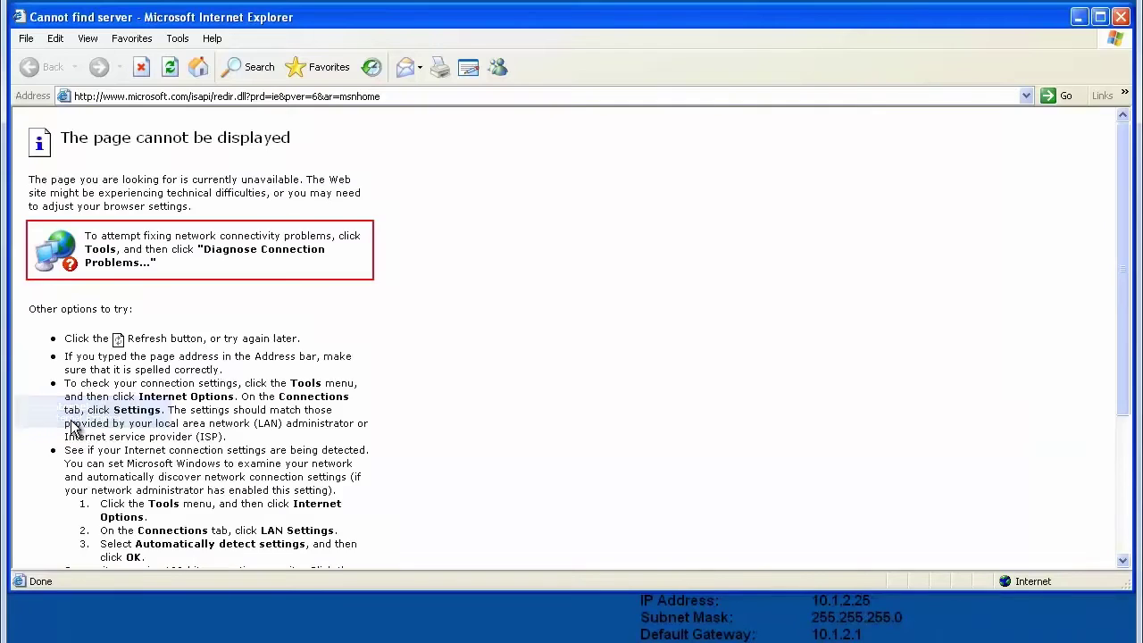
pyautogui.click(286, 96)
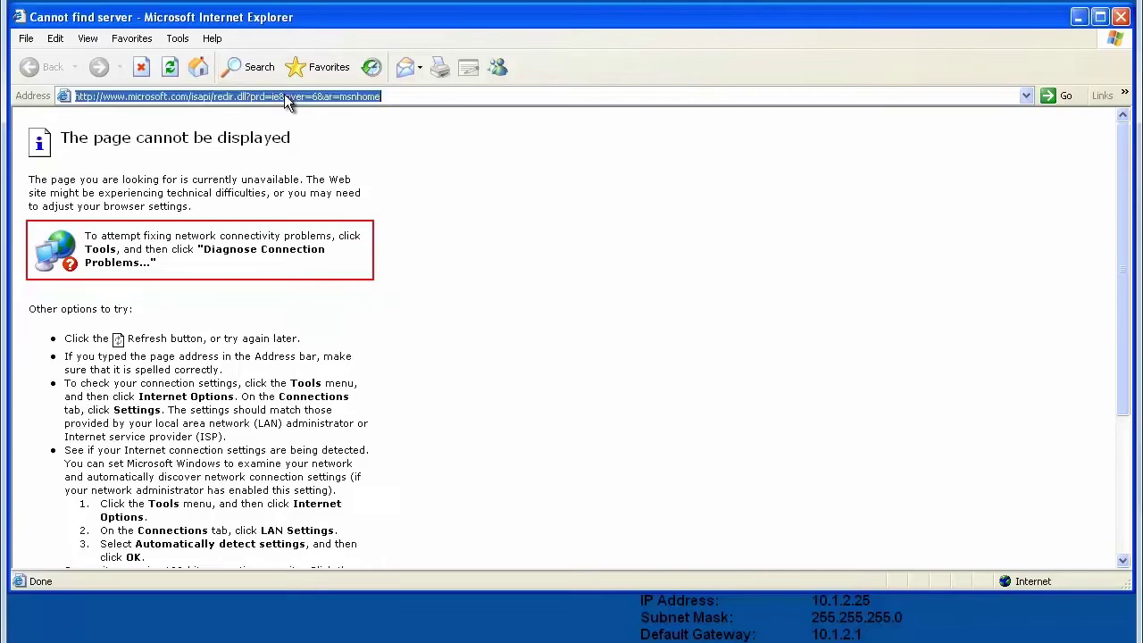
pyautogui.write('169.')
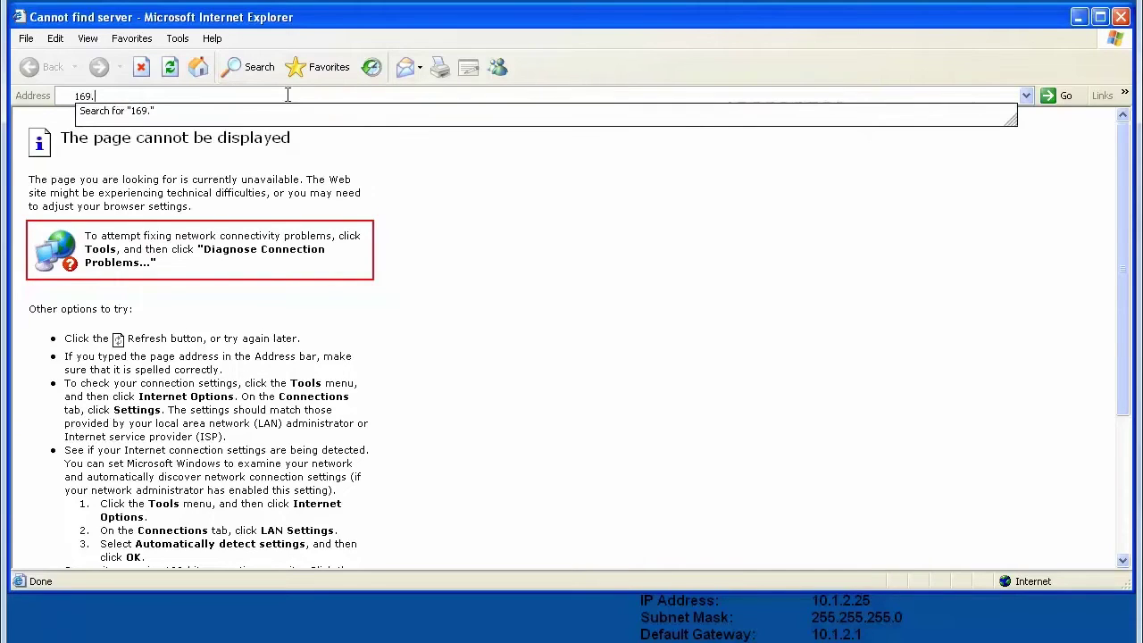
pyautogui.write('254.42.84')
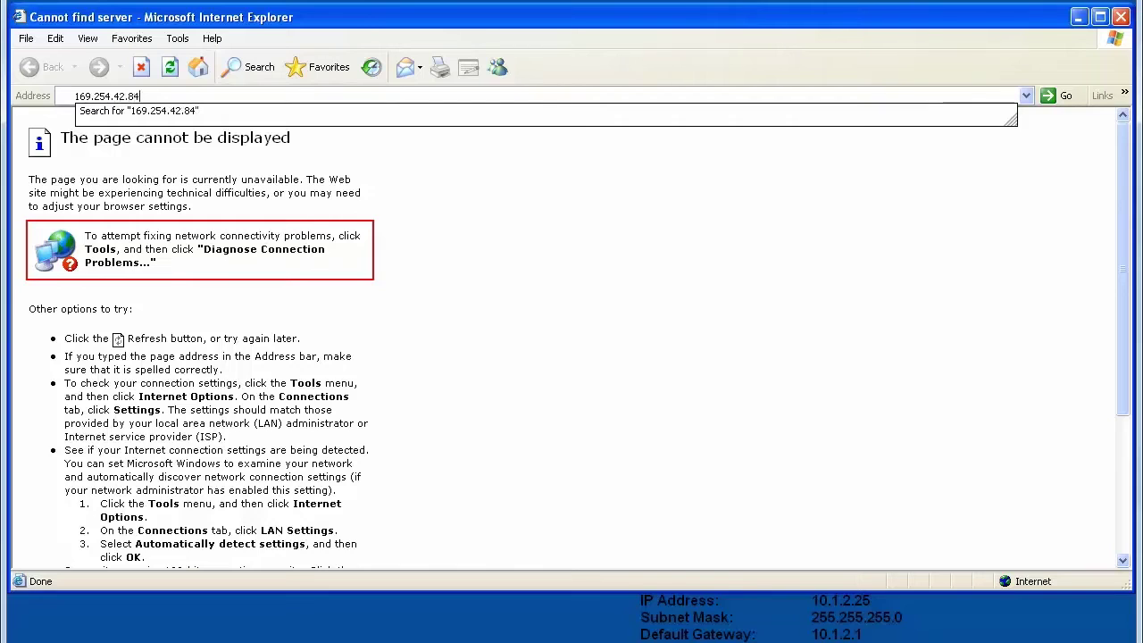
pyautogui.press('Return')
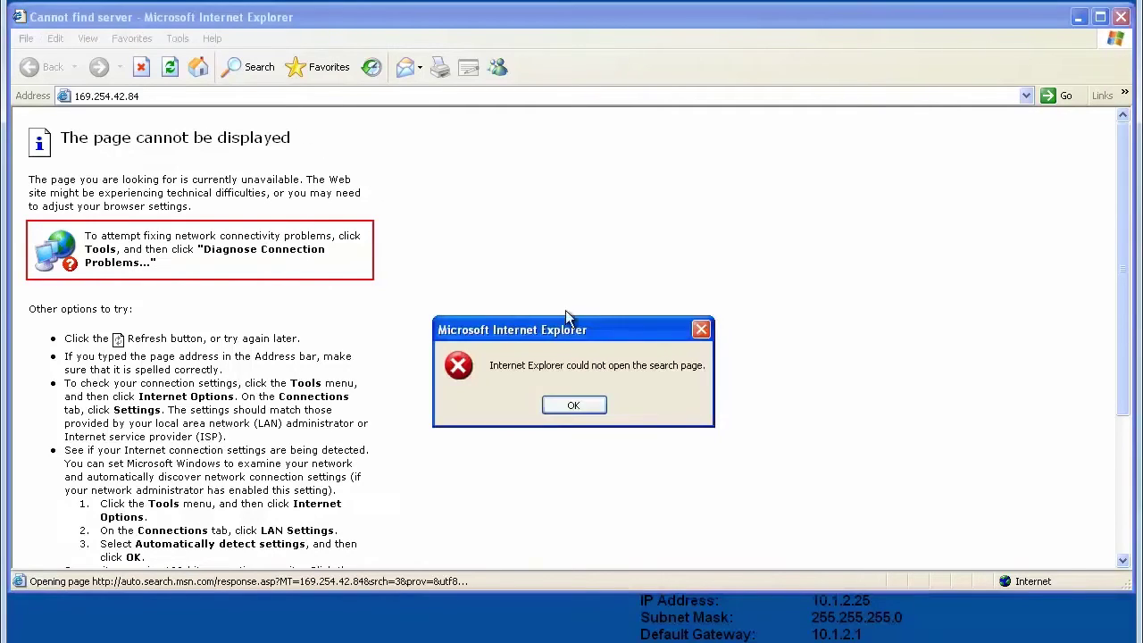
pyautogui.click(582, 411)
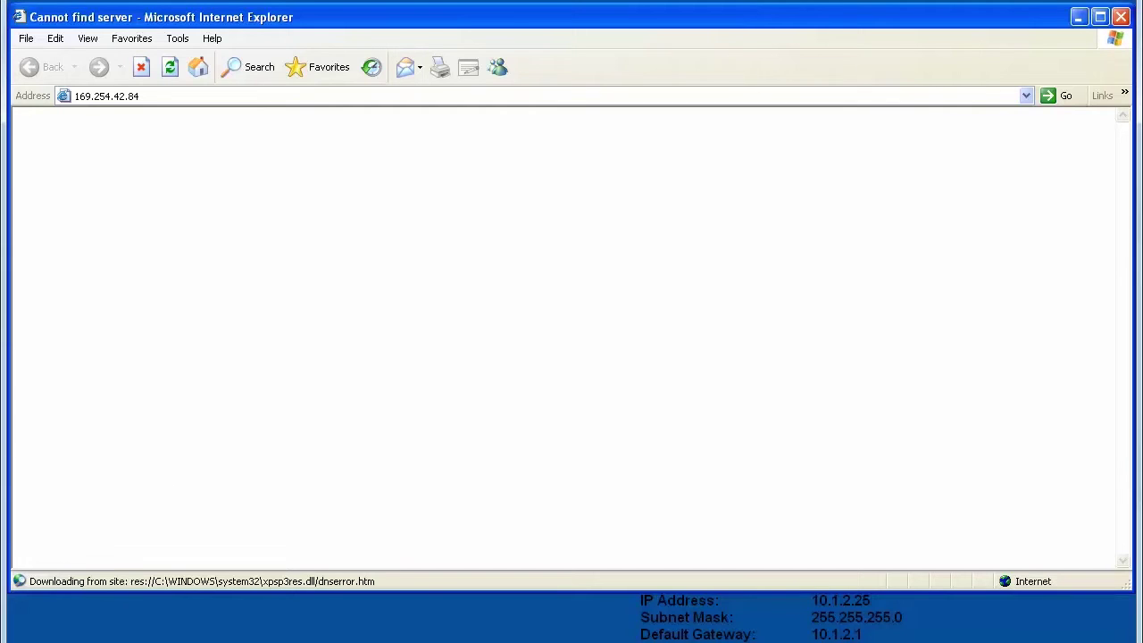
# Start Command Prompt under the Administrator account and move its window to screen centre
pyautogui.press('super')
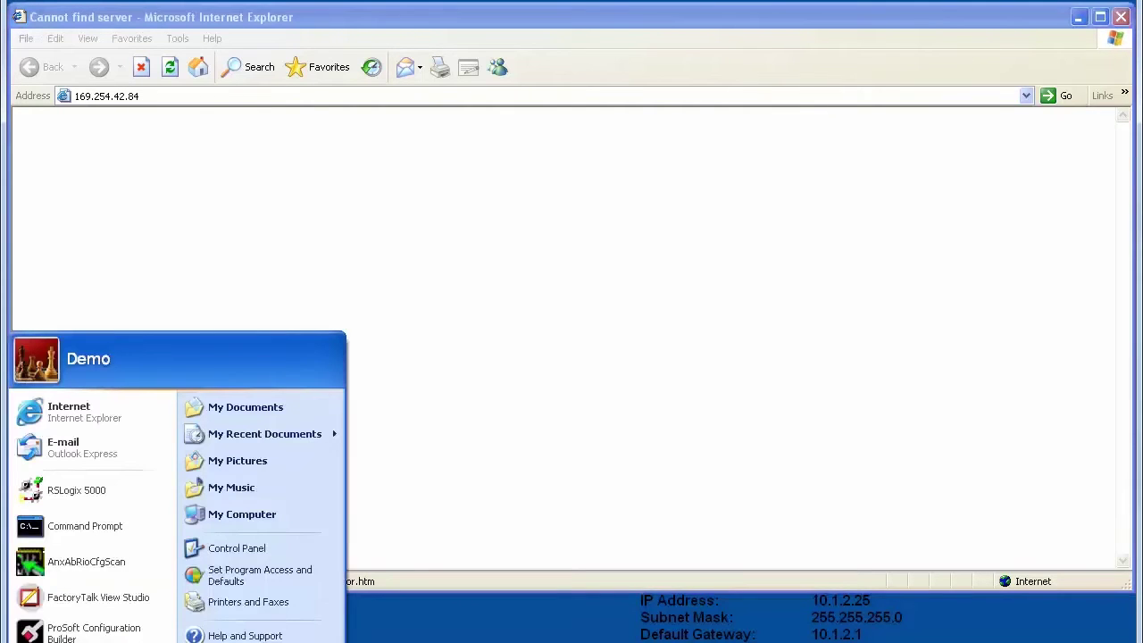
pyautogui.press('p')
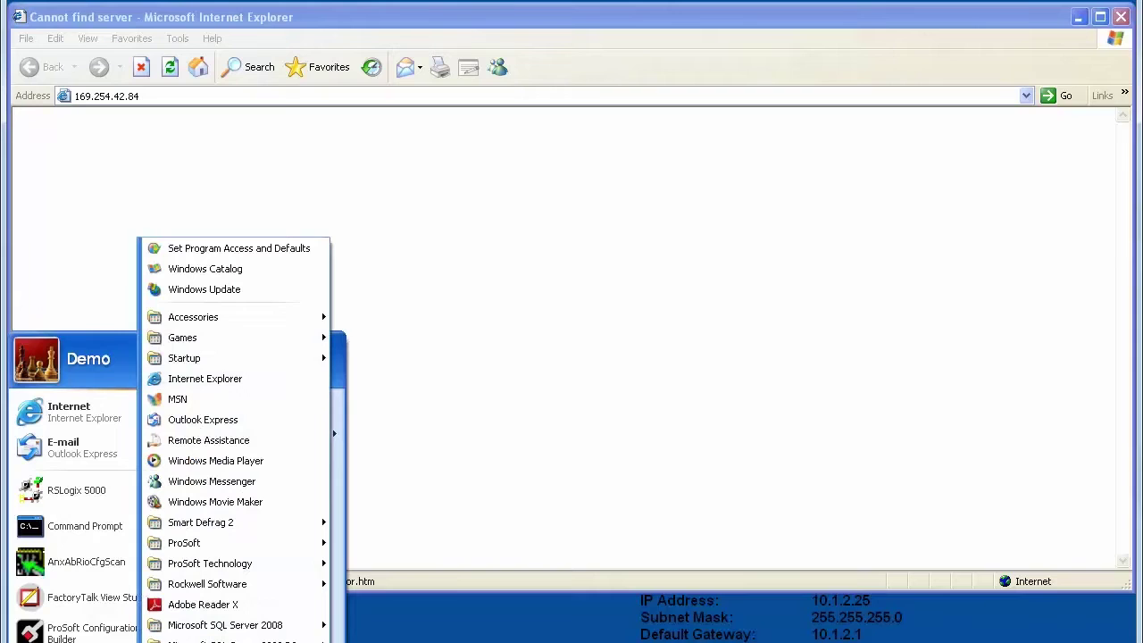
pyautogui.moveTo(286, 316)
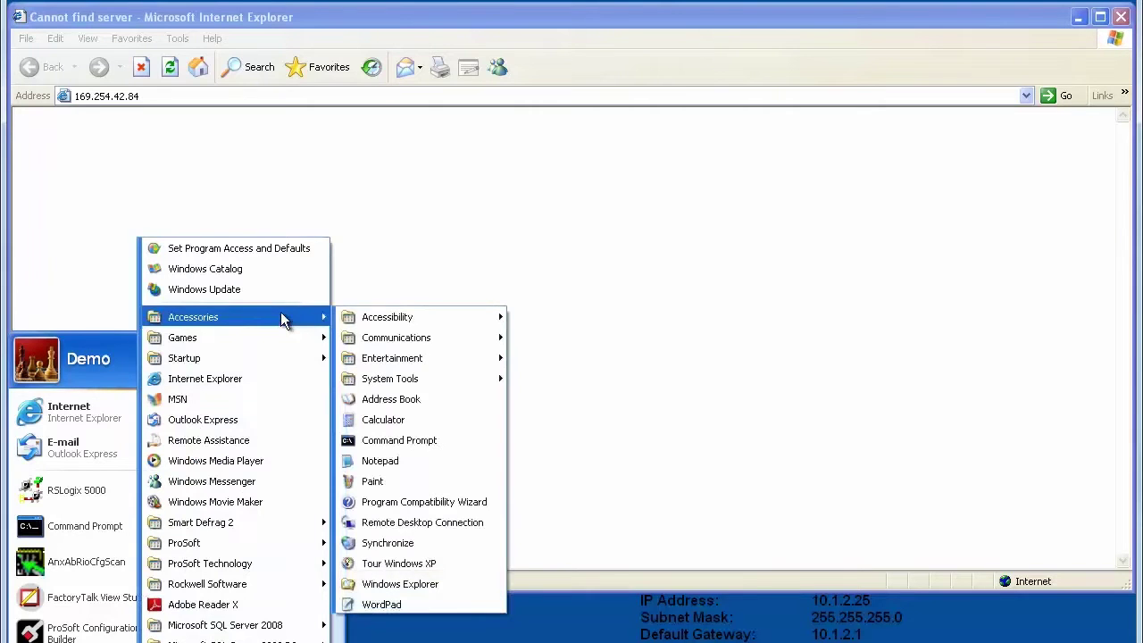
pyautogui.rightClick(409, 440)
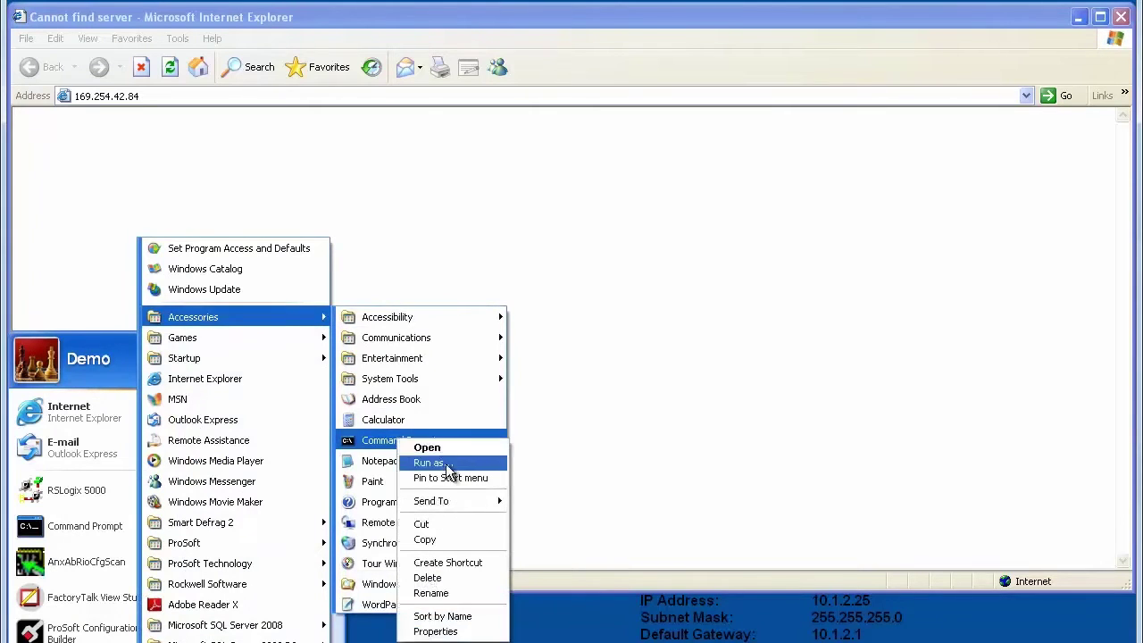
pyautogui.click(448, 465)
pyautogui.click(419, 384)
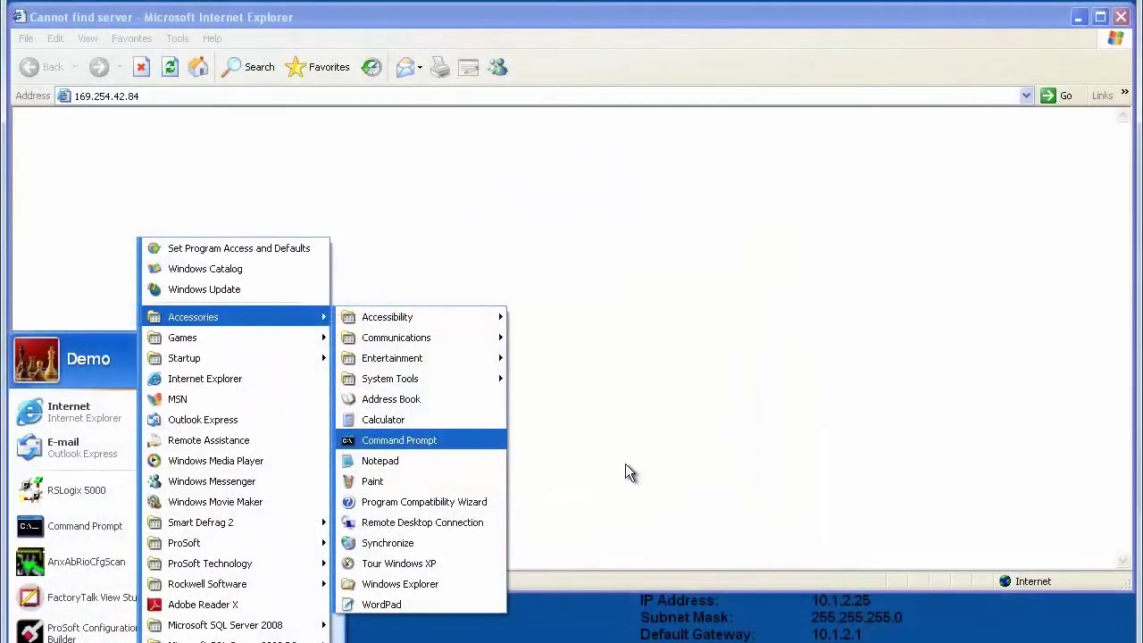
pyautogui.click(438, 441)
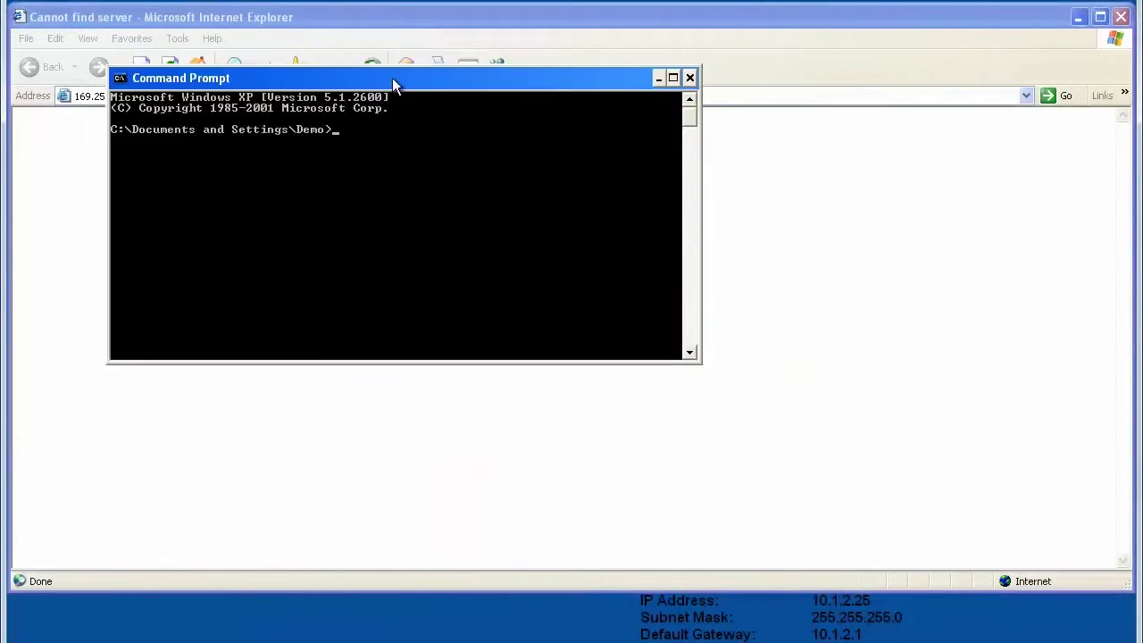
pyautogui.moveTo(392, 78); pyautogui.dragTo(498, 194)
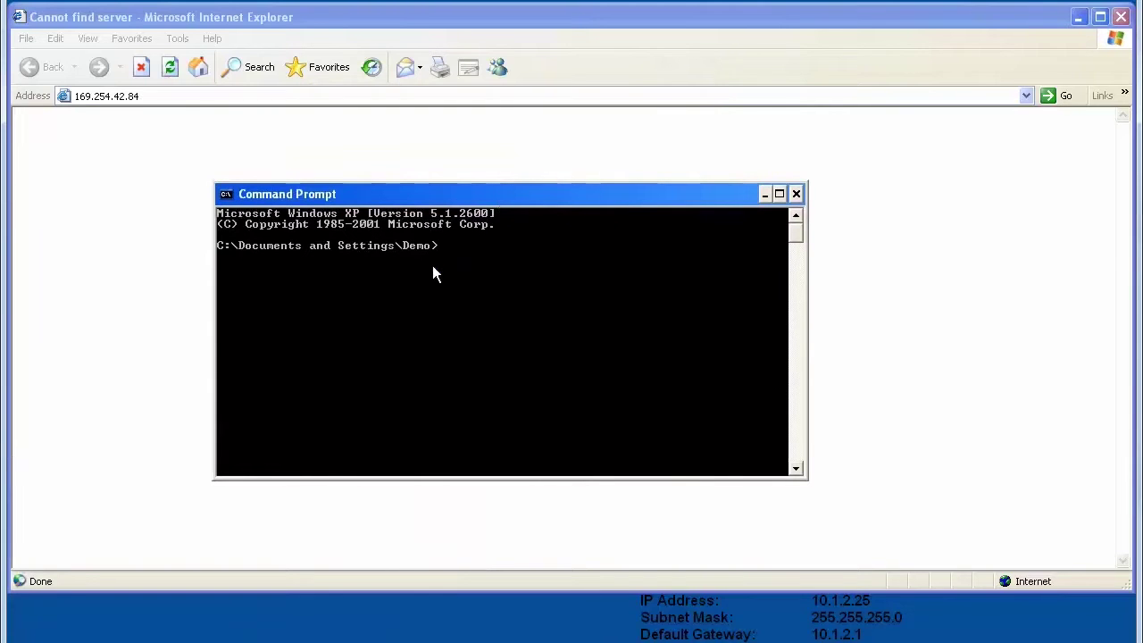
# Run ipconfig, then route add 169.254.0.0 mask 255.255.0.0 via 10.1.2.25 with metric 20
pyautogui.write('ipconfig')
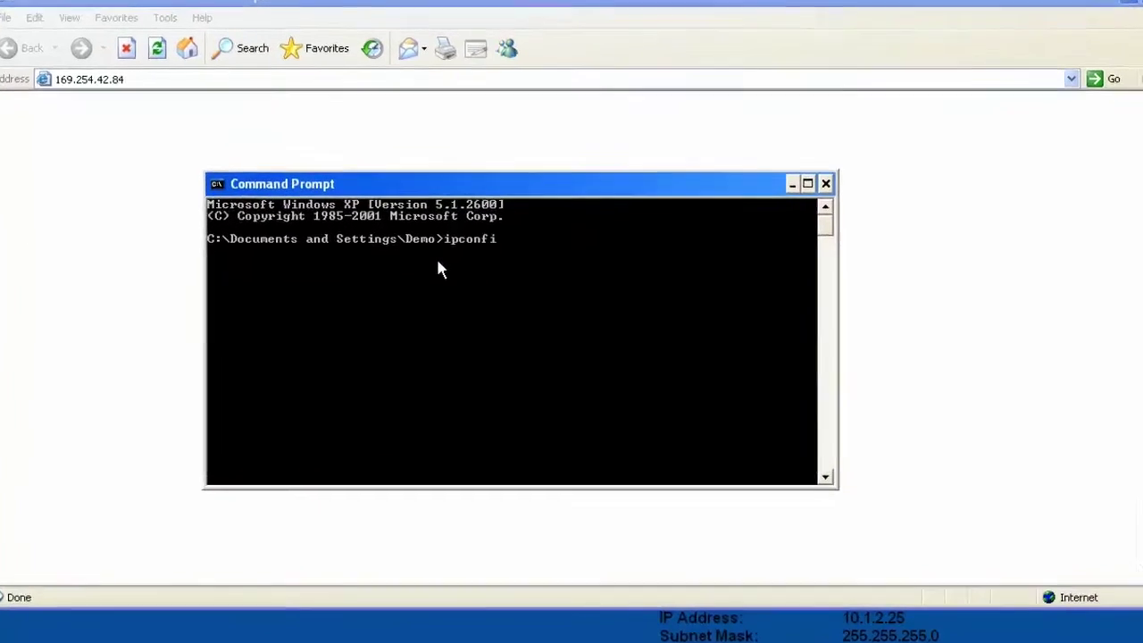
pyautogui.press('Return')
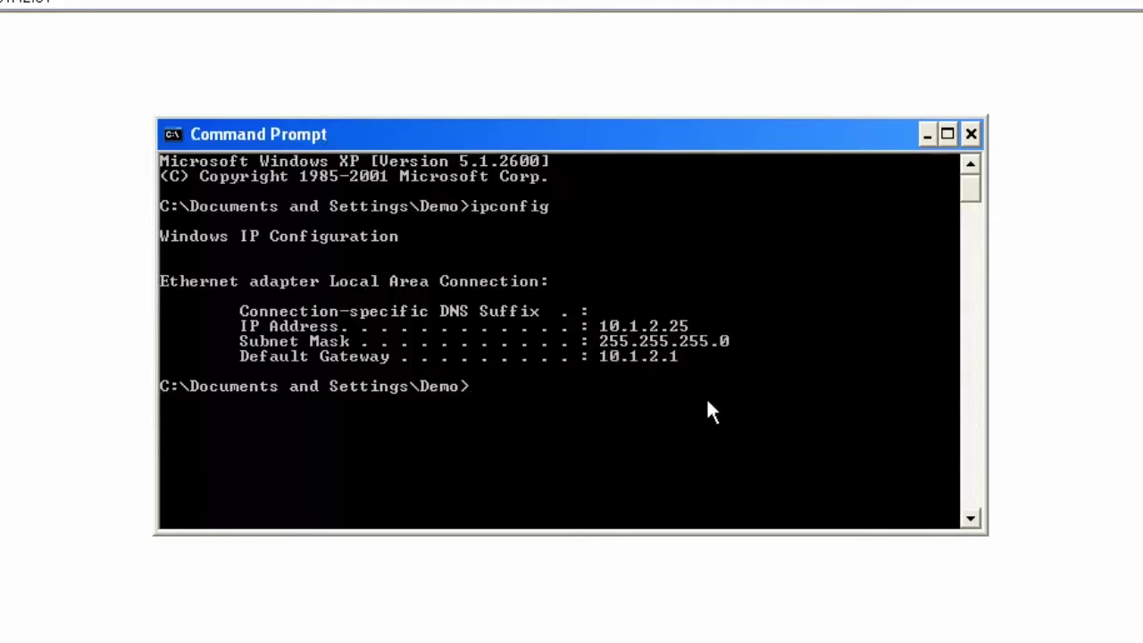
pyautogui.write('route add')
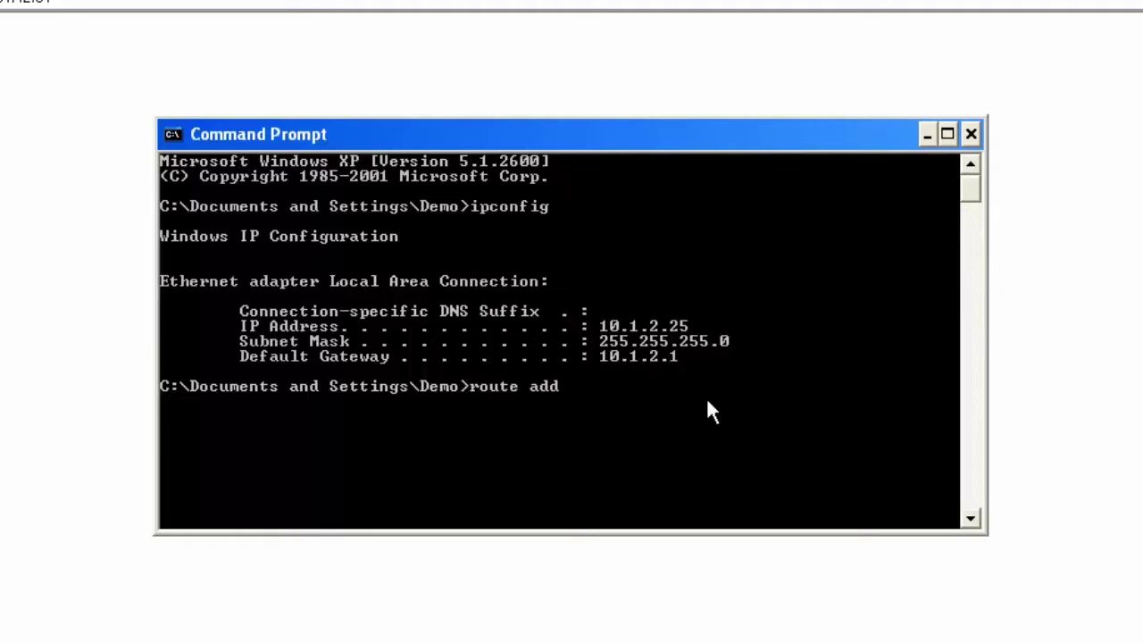
pyautogui.write(' 169.254.0.0 ')
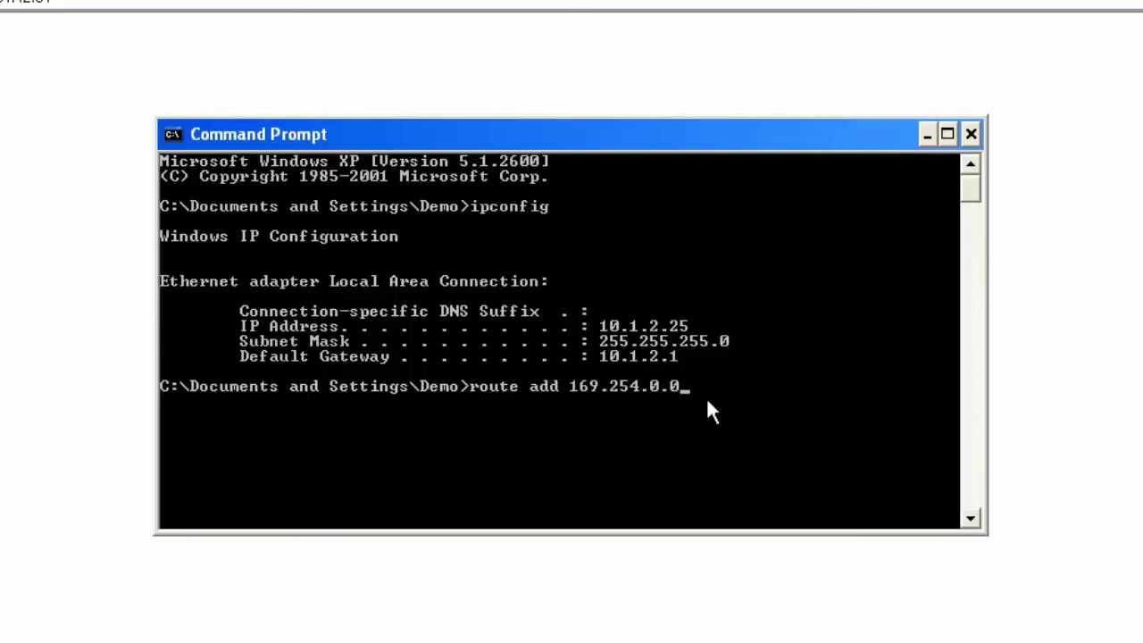
pyautogui.write('mask 255.255.0.0')
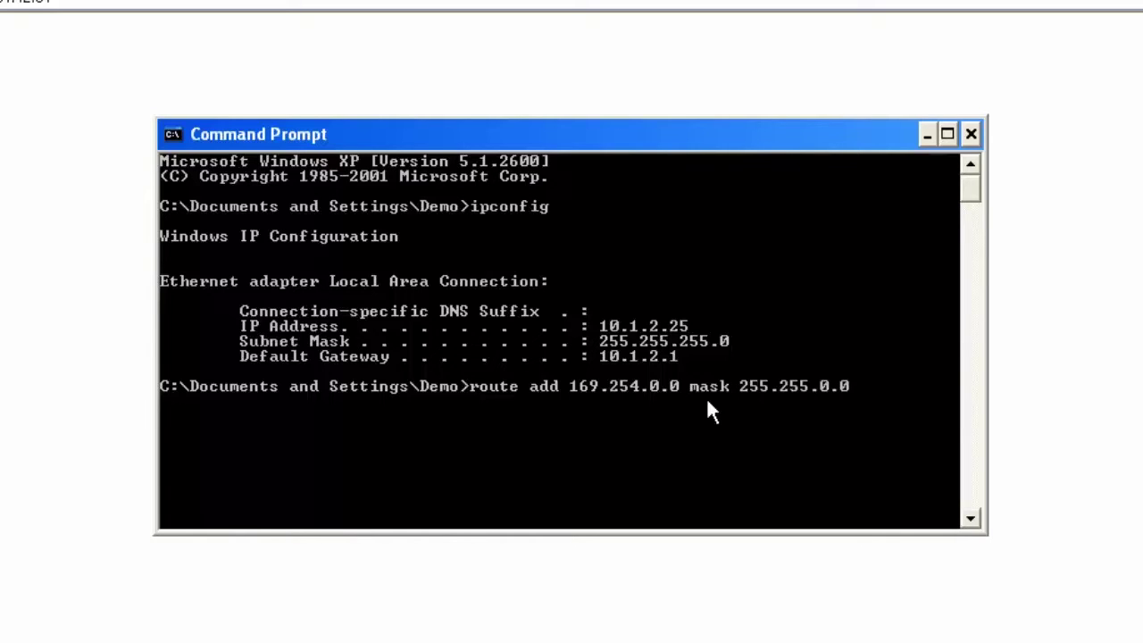
pyautogui.write(' 10.1.2.25 ')
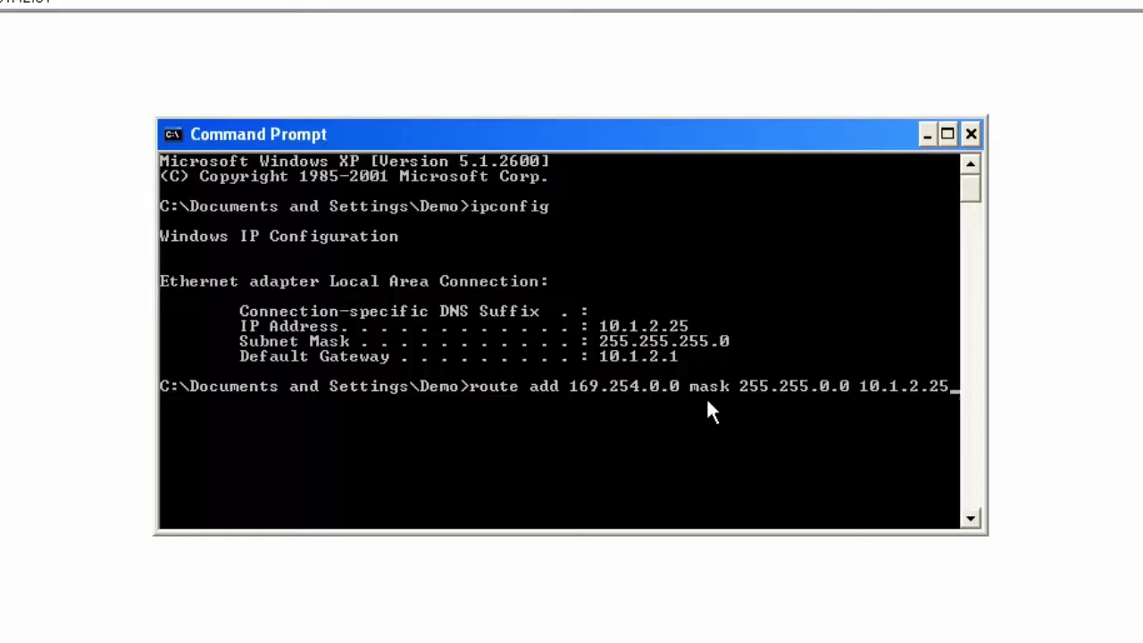
pyautogui.write('metric 20')
pyautogui.press('Return')
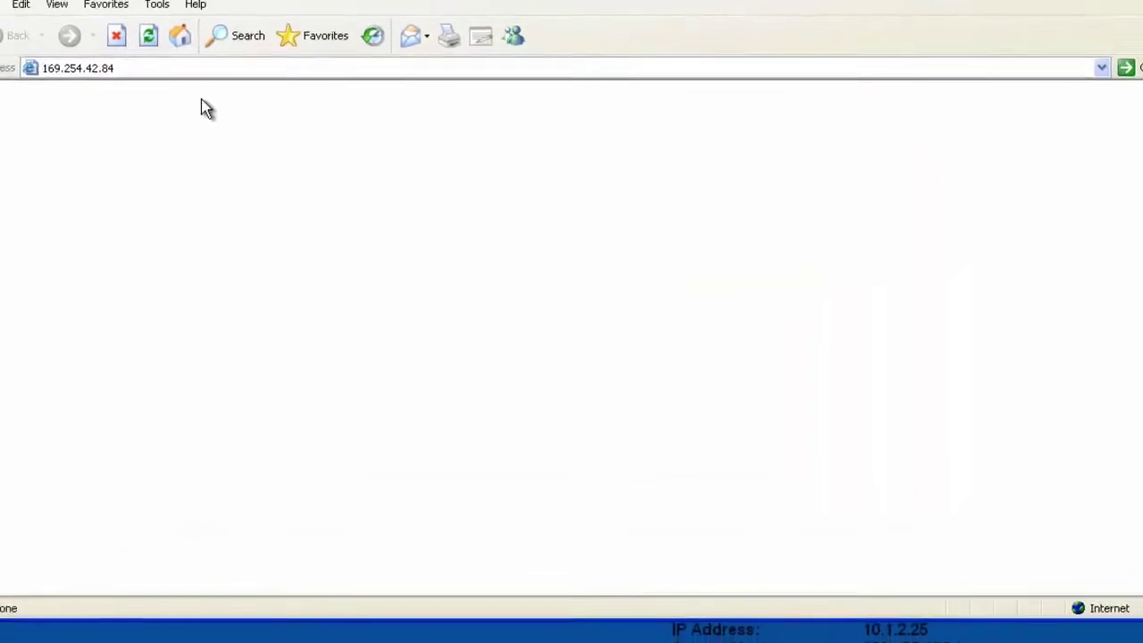
# Reload 169.254.42.84 and go to Administration > AN-X Configuration
pyautogui.click(111, 70)
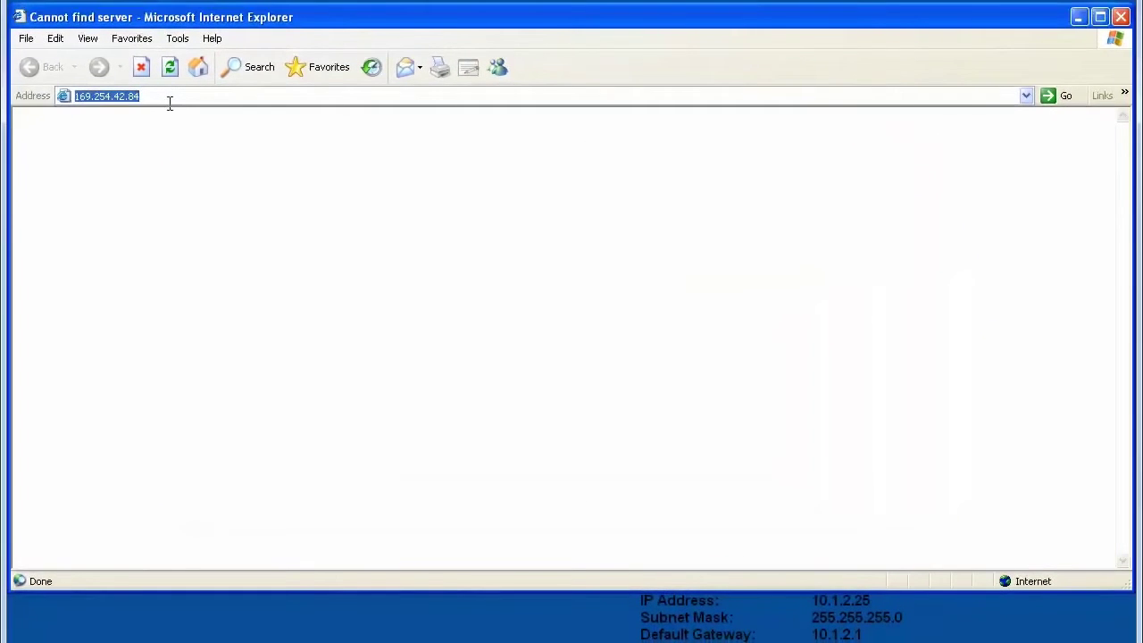
pyautogui.press('Return')
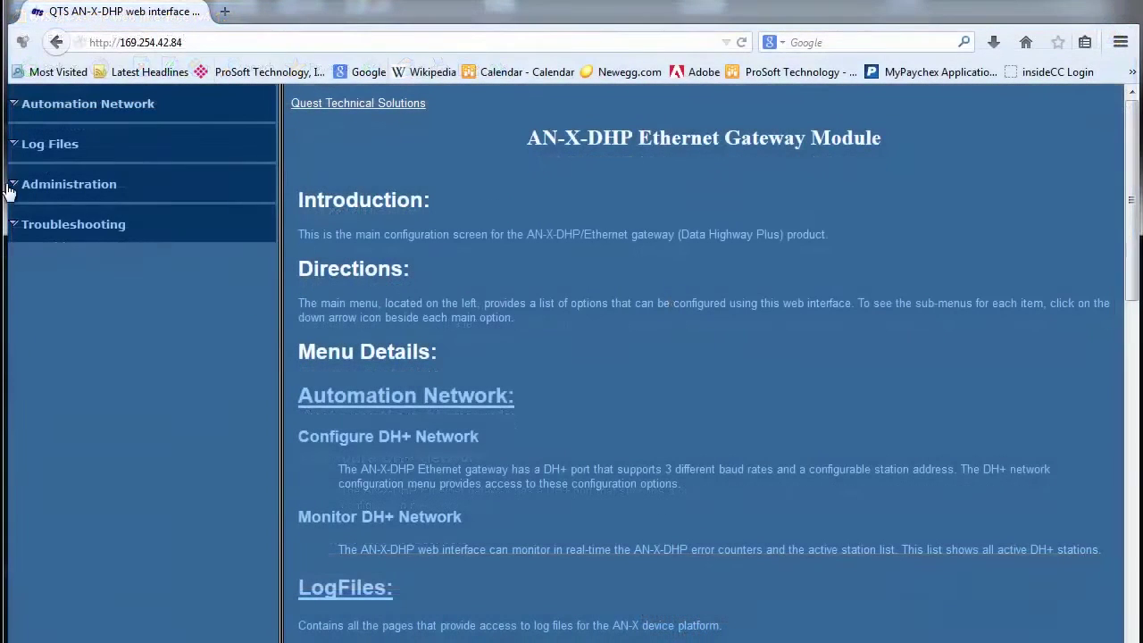
pyautogui.click(16, 188)
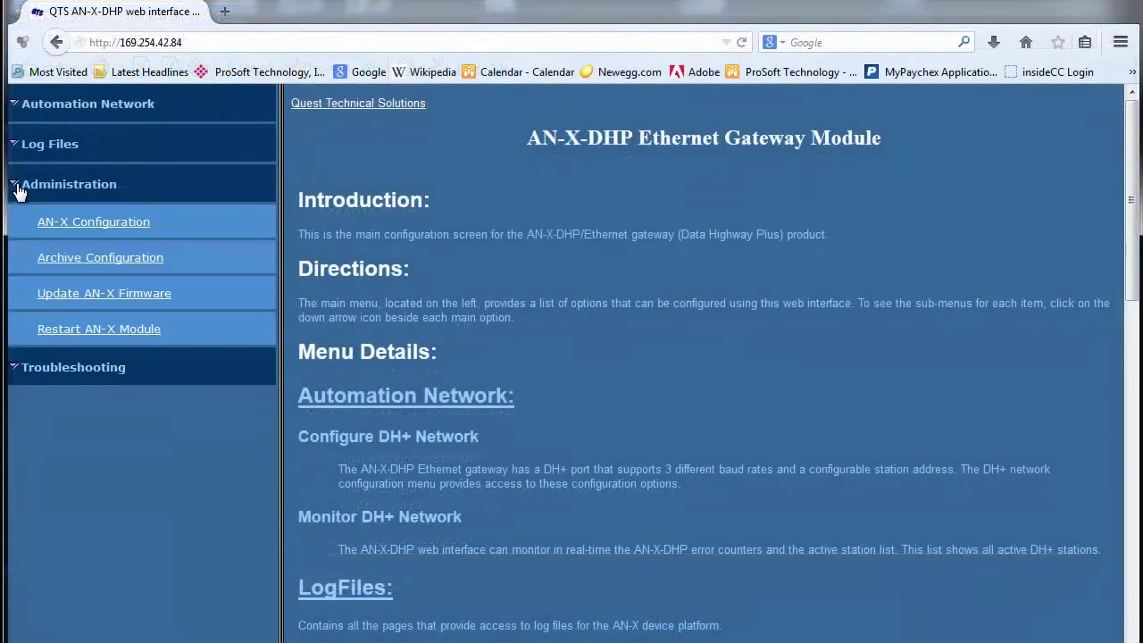
pyautogui.click(133, 228)
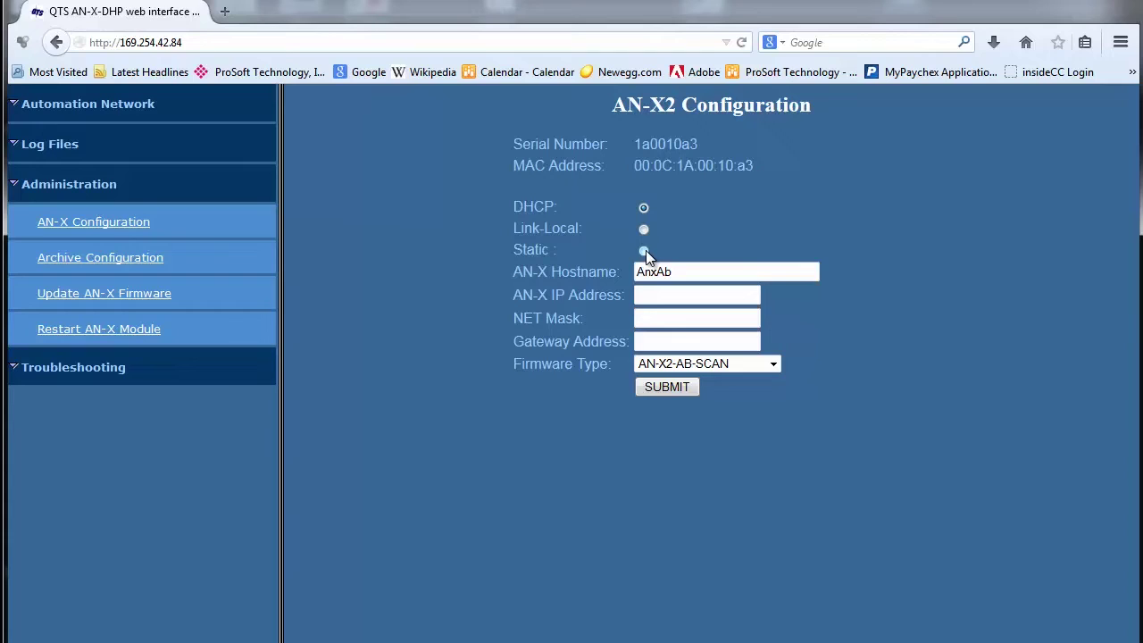
# Set static addressing: hostname My ANX2 DHP, IP 10.1.2.130, mask 255.255.255.0, gateway 10.1.2.1, firmware AN-X2-AB-DHP
pyautogui.click(644, 251)
pyautogui.moveTo(679, 271); pyautogui.dragTo(611, 273)
pyautogui.write('y ANX2 DHP')
pyautogui.click(724, 292)
pyautogui.write('10.1.2.130')
pyautogui.click(689, 317)
pyautogui.write('255.255')
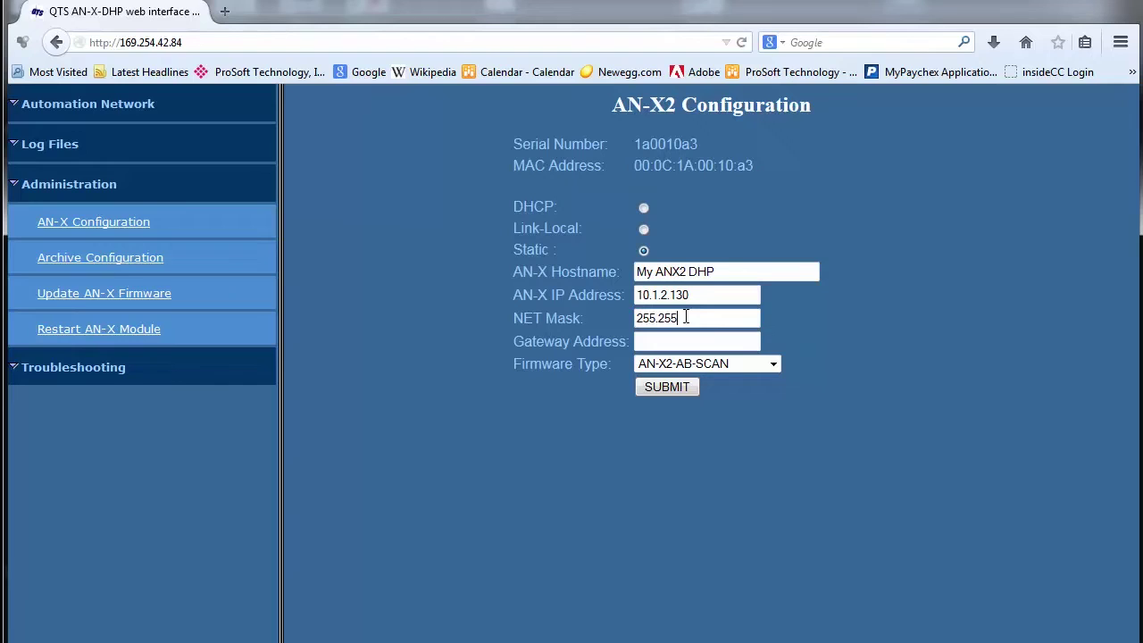
pyautogui.write('.255.0')
pyautogui.click(676, 343)
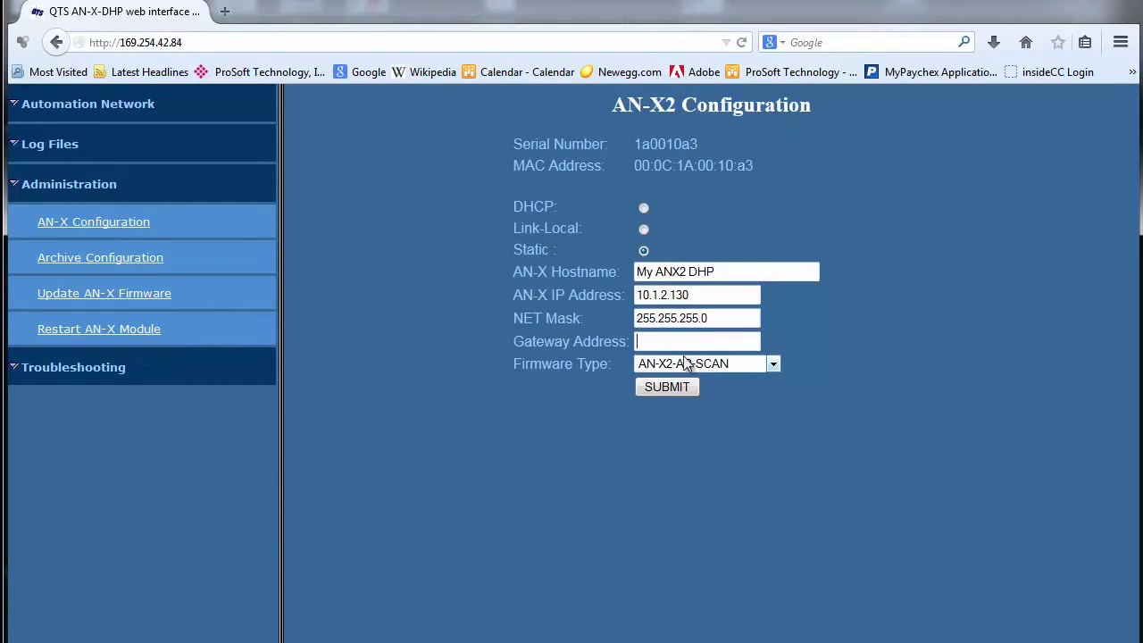
pyautogui.write('10.1.2.1')
pyautogui.click(773, 365)
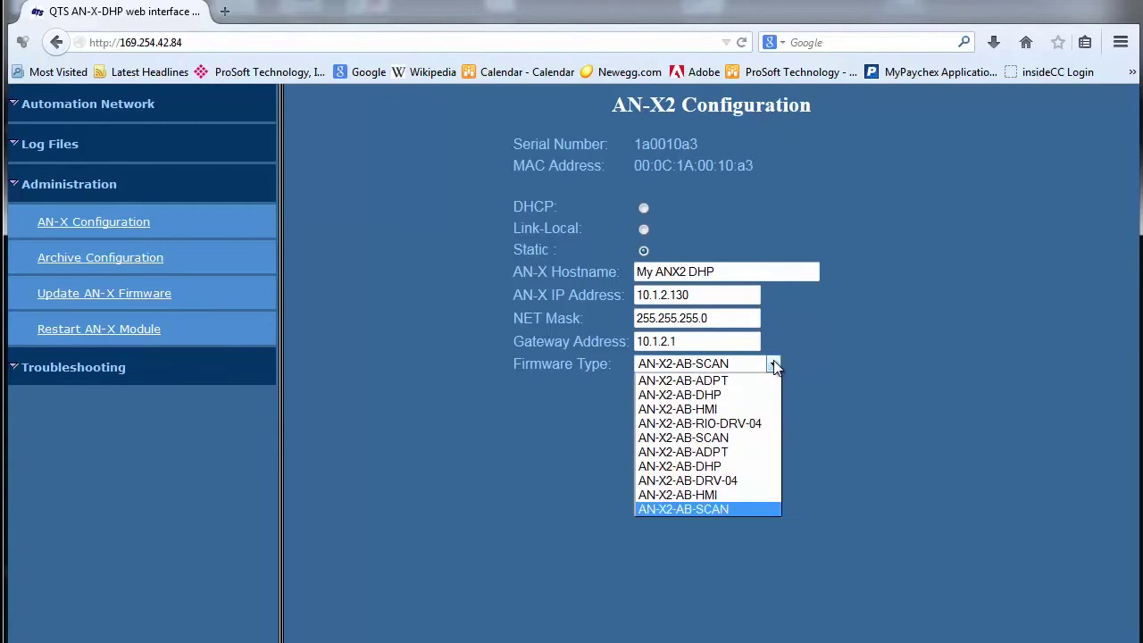
pyautogui.click(724, 396)
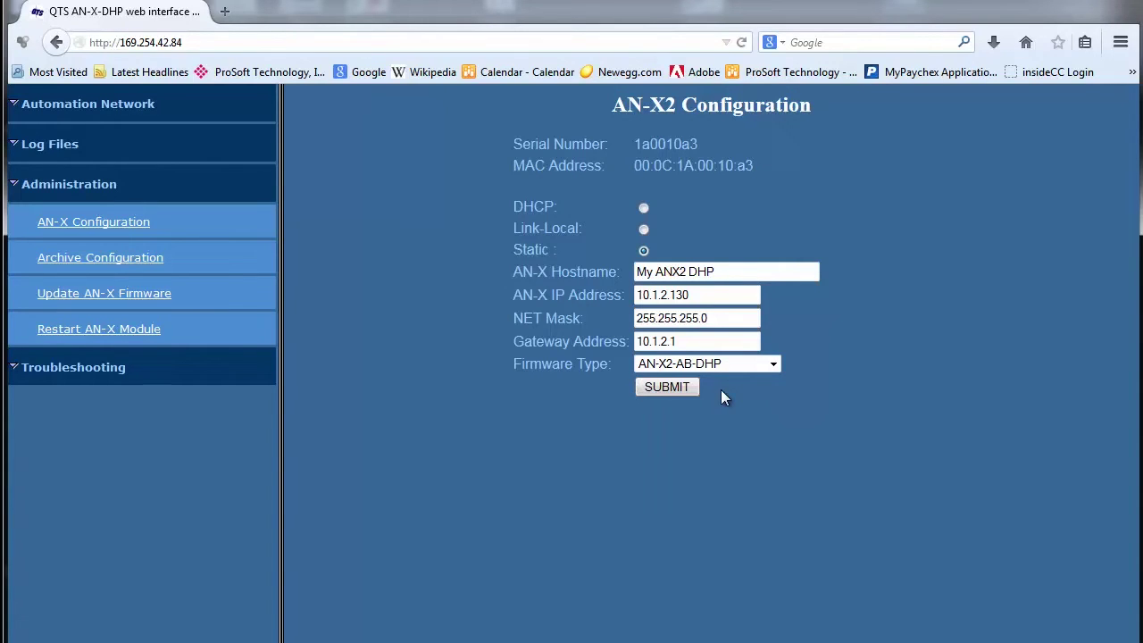
# Submit the configuration, confirm the reboot and continue to the module's home page
pyautogui.click(667, 390)
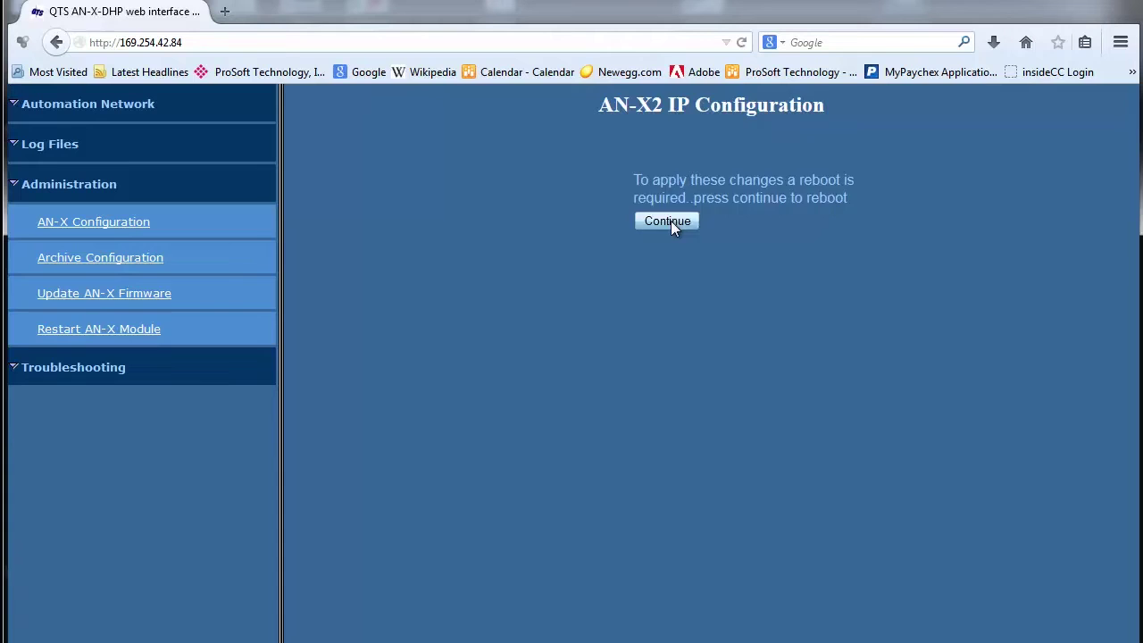
pyautogui.click(670, 221)
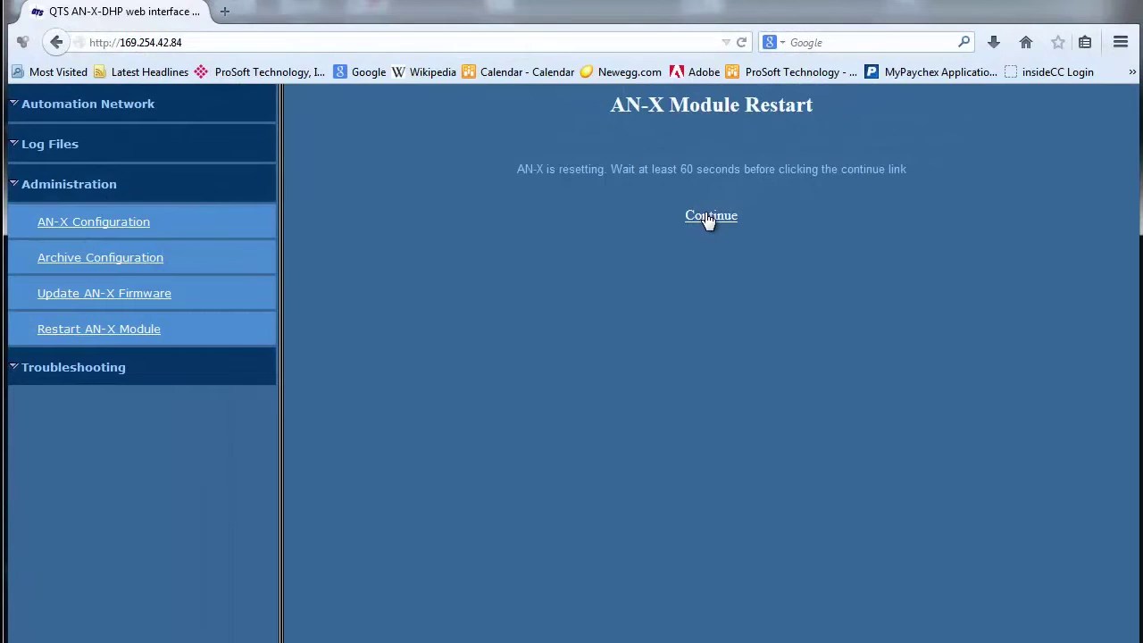
pyautogui.click(707, 217)
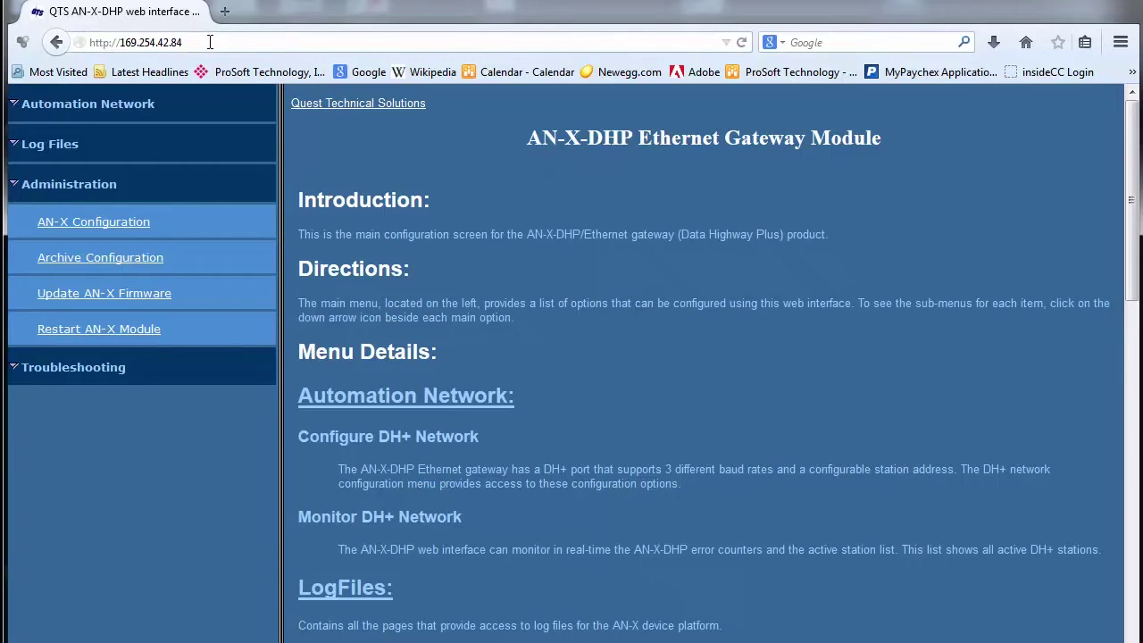
# Load the gateway at 10.1.2.130 and go to Administration > AN-X Configuration
pyautogui.hotkey('ctrl', 'l')
pyautogui.write('10.')
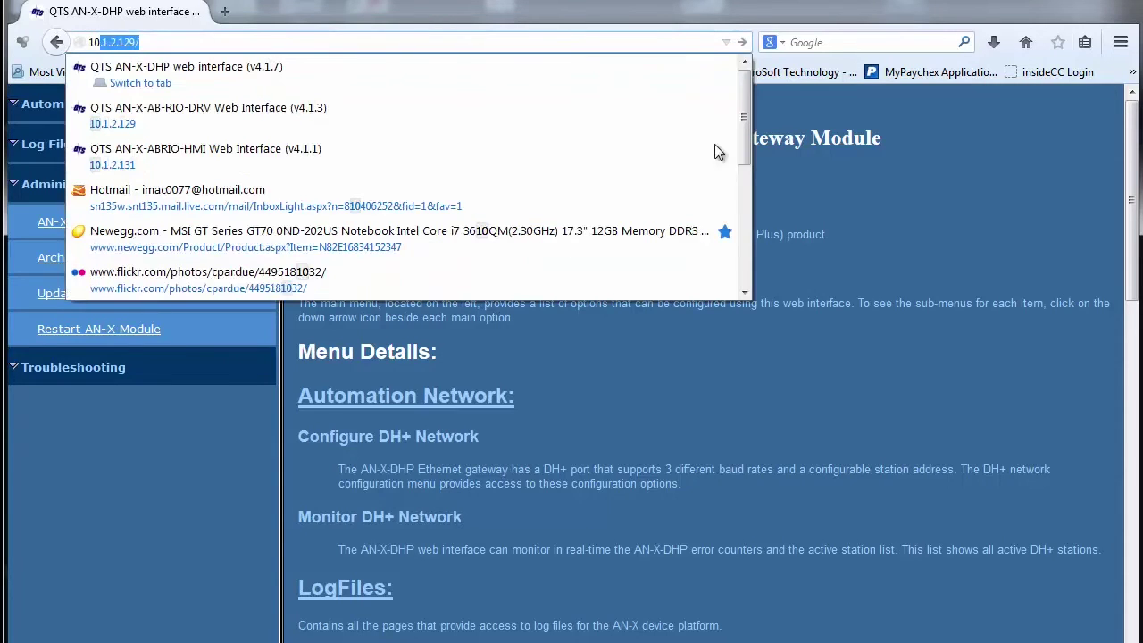
pyautogui.write('1.2.')
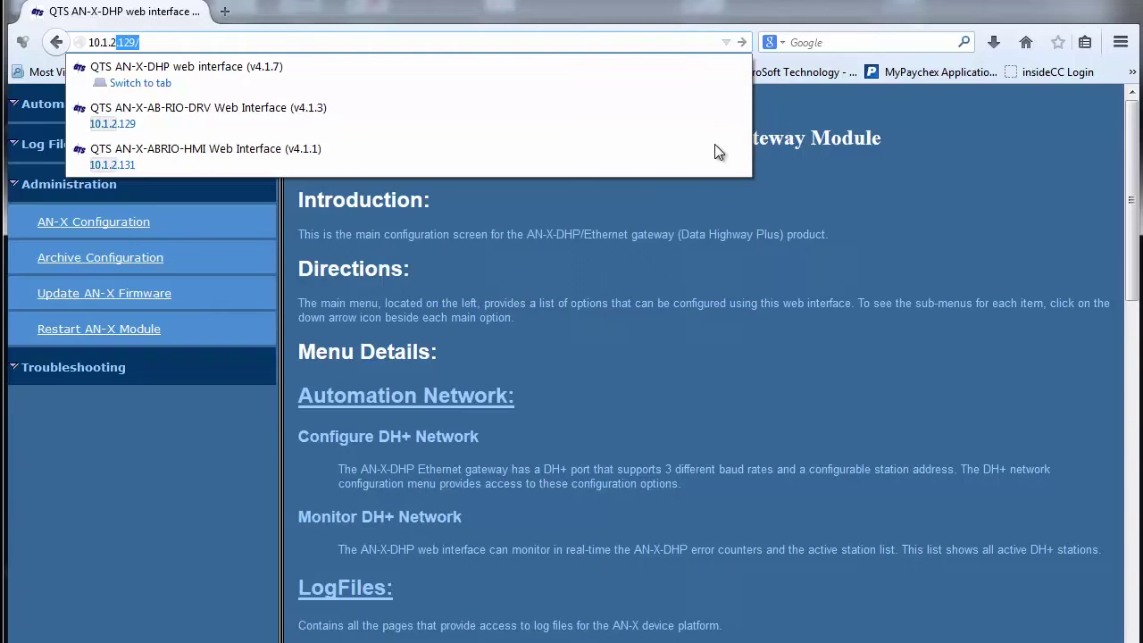
pyautogui.write('130')
pyautogui.press('Return')
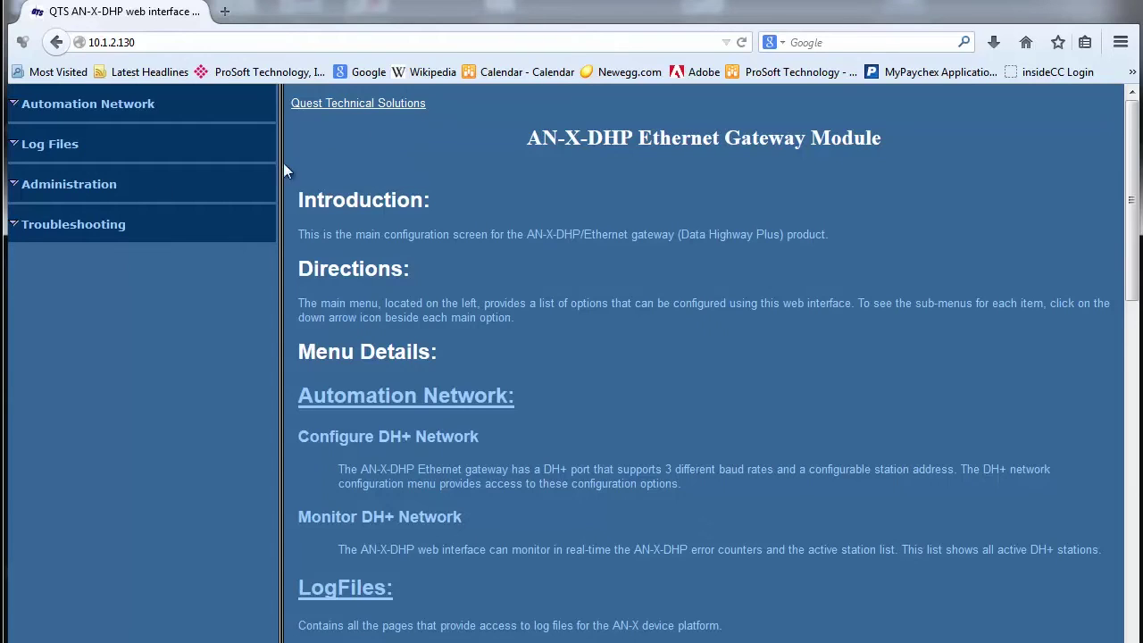
pyautogui.click(18, 184)
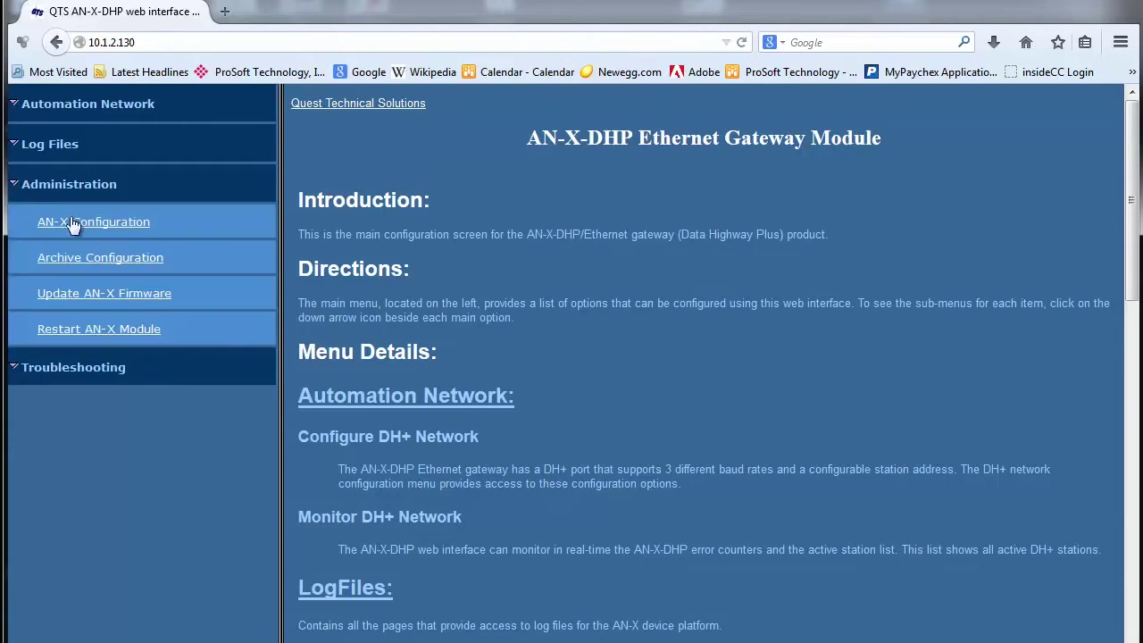
pyautogui.click(98, 229)
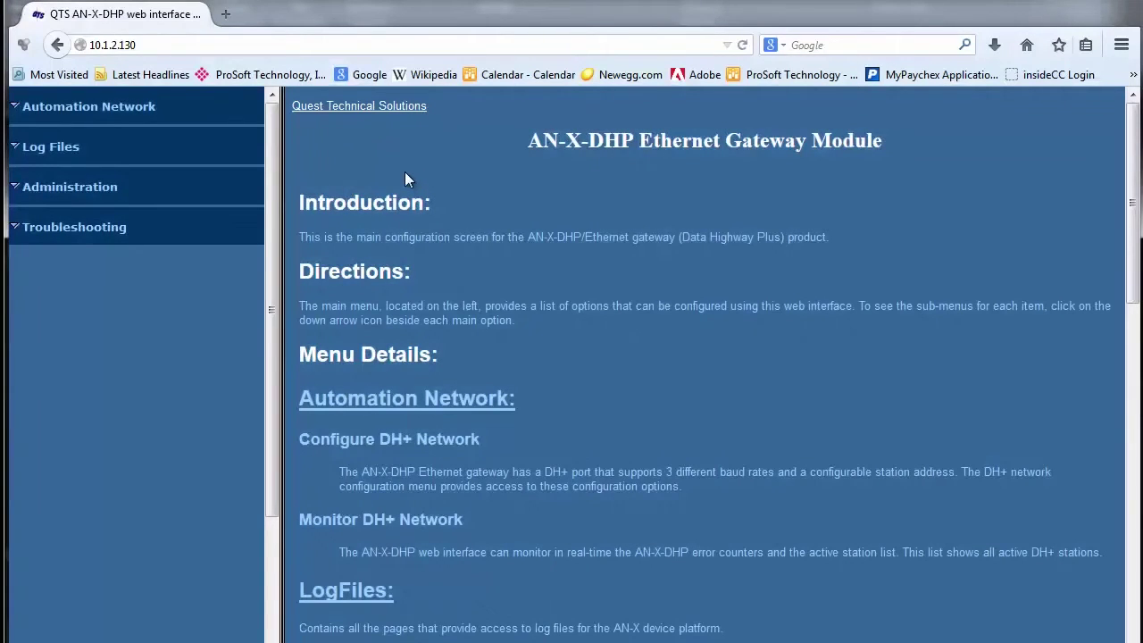
# In Automation Network > Configure DH+ Network, submit 57k baud with station 15
pyautogui.click(14, 108)
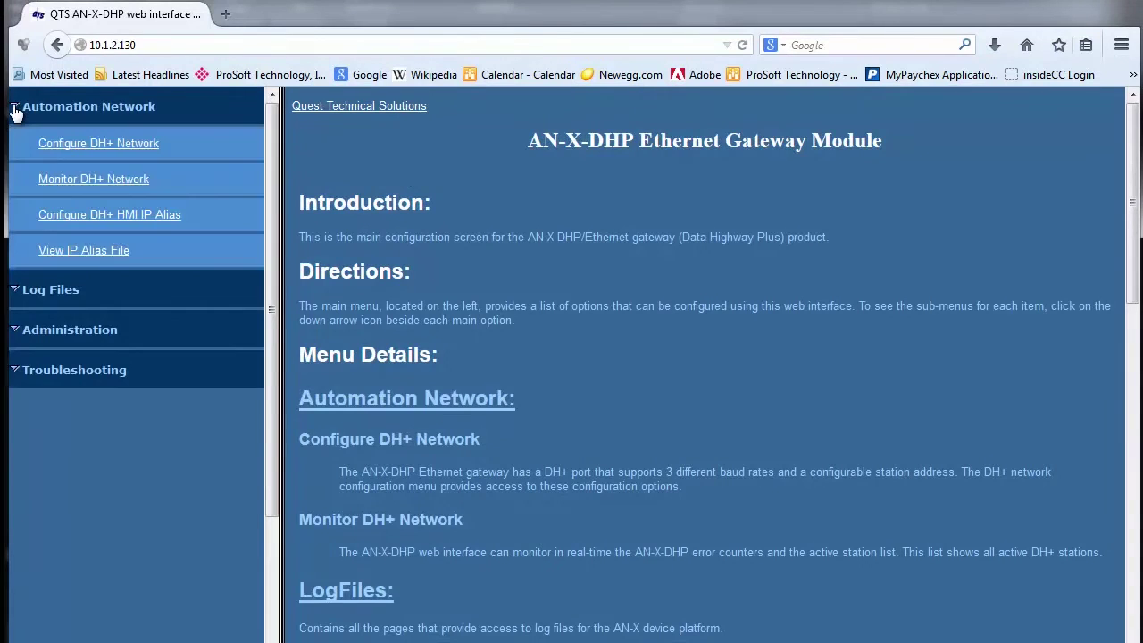
pyautogui.click(126, 146)
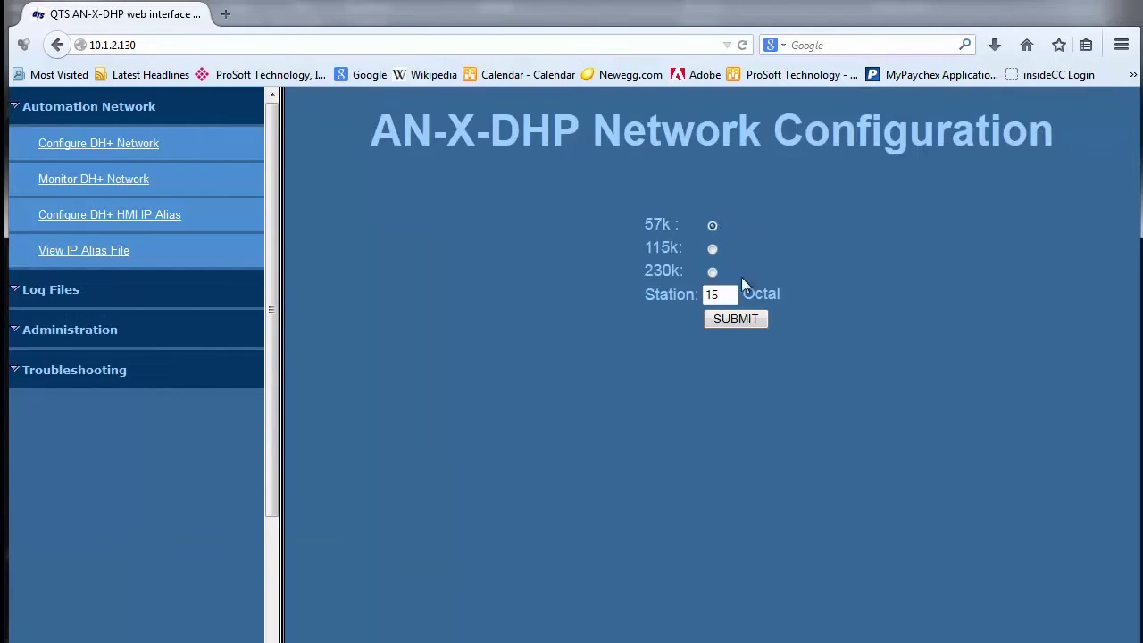
pyautogui.doubleClick(729, 296)
pyautogui.click(735, 318)
# Browse to AB > uSD_Image and bring up the Open with choices for the IPAlias file
pyautogui.hotkey('alt', 'Tab')
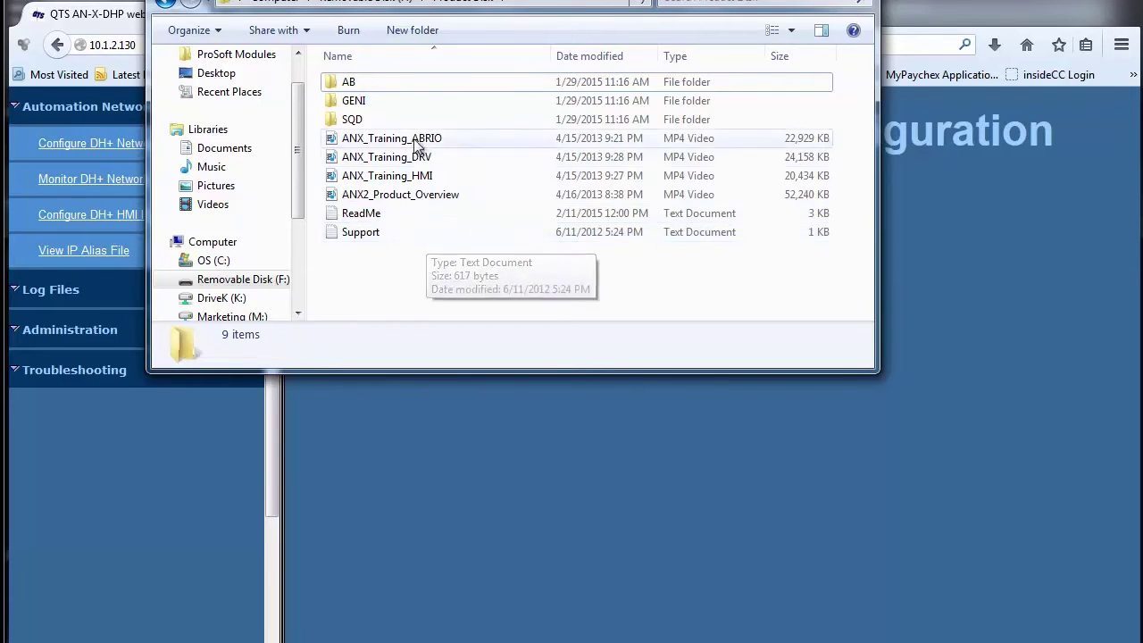
pyautogui.doubleClick(354, 86)
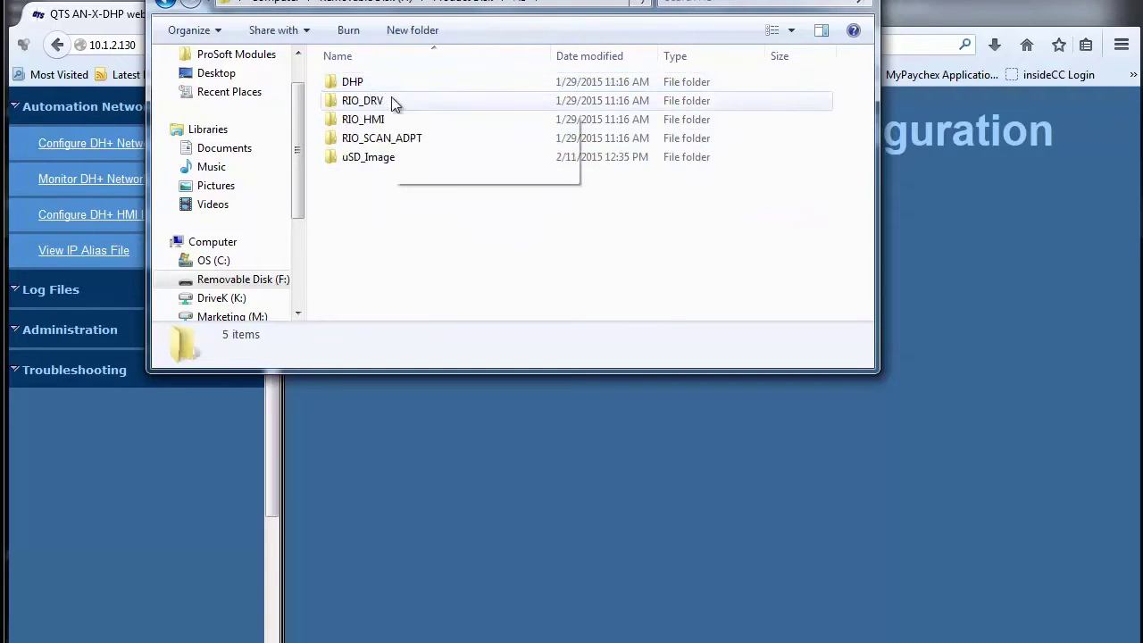
pyautogui.doubleClick(387, 159)
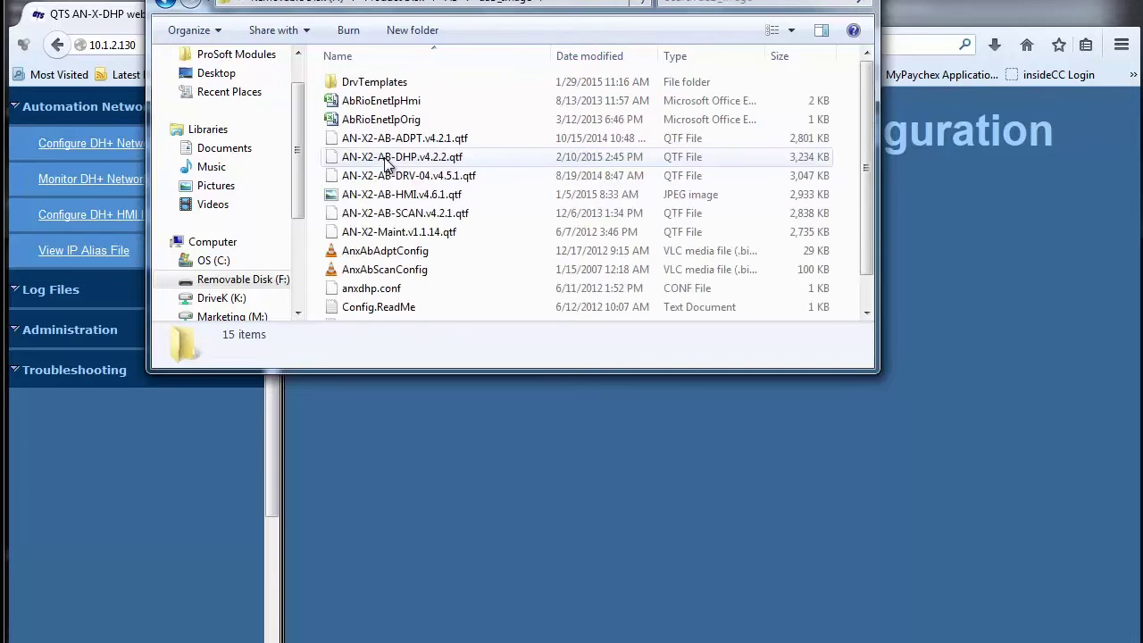
pyautogui.scroll(-1, 387, 166)
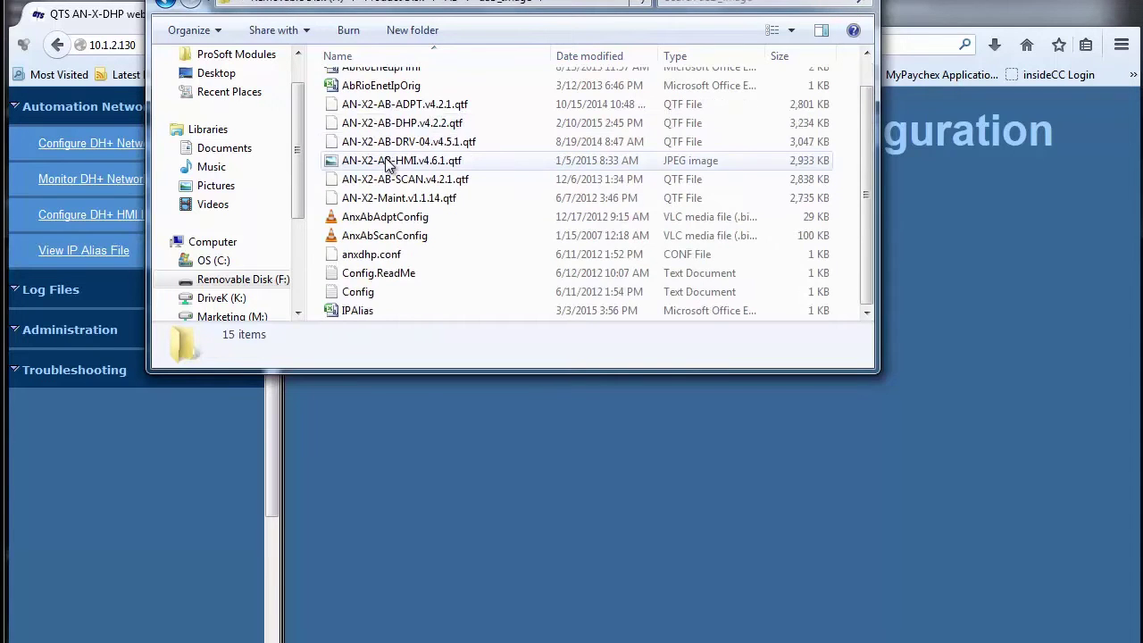
pyautogui.click(363, 313)
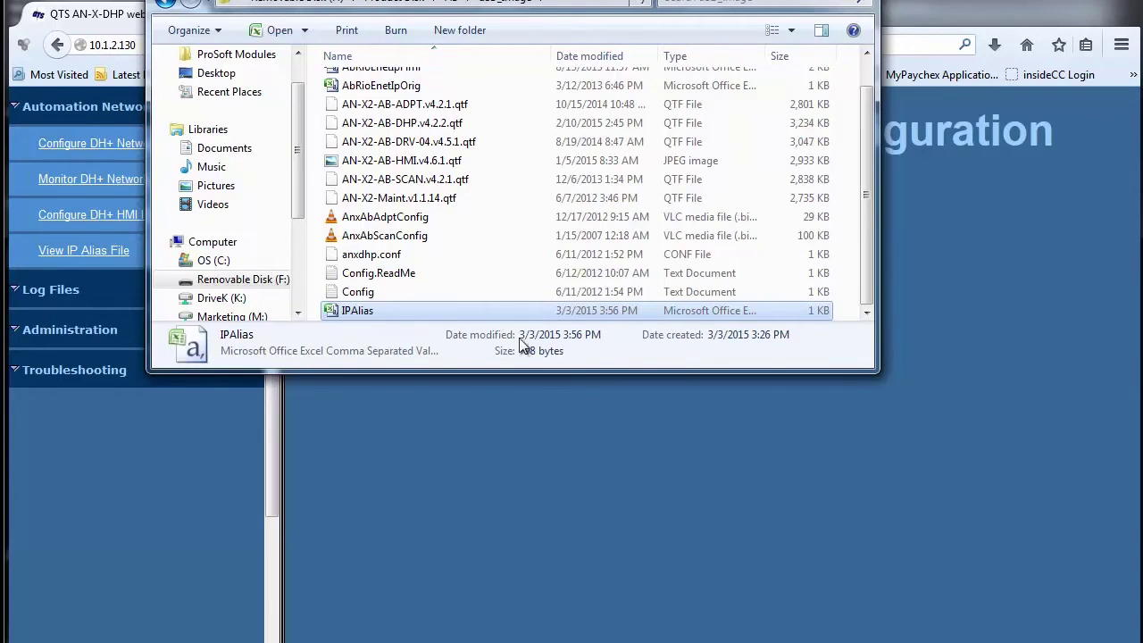
pyautogui.rightClick(362, 312)
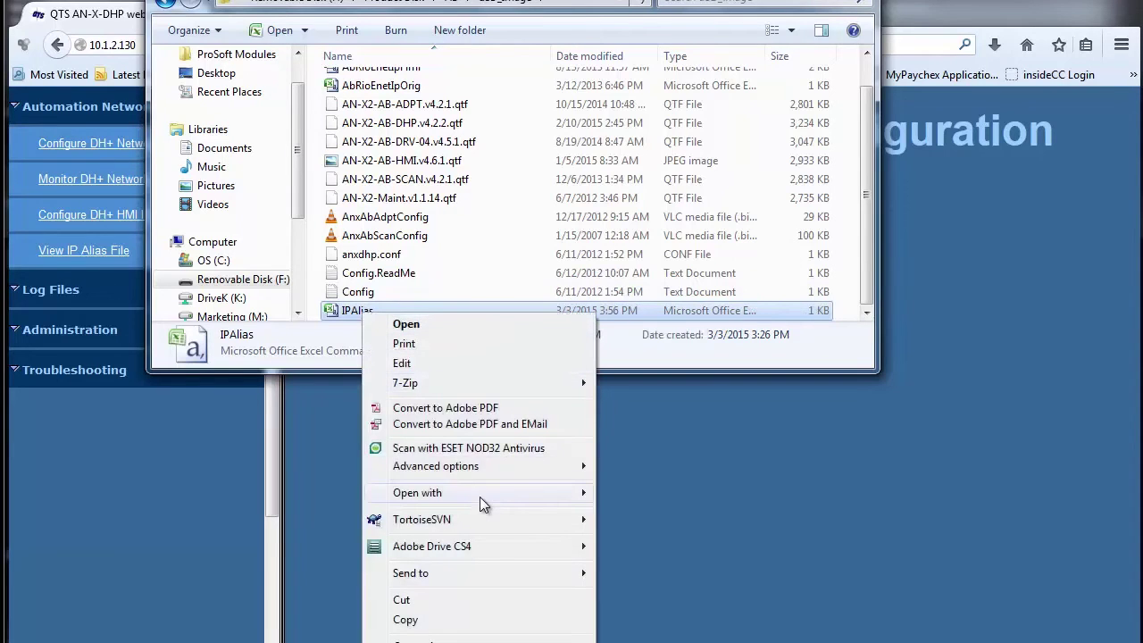
pyautogui.moveTo(479, 496)
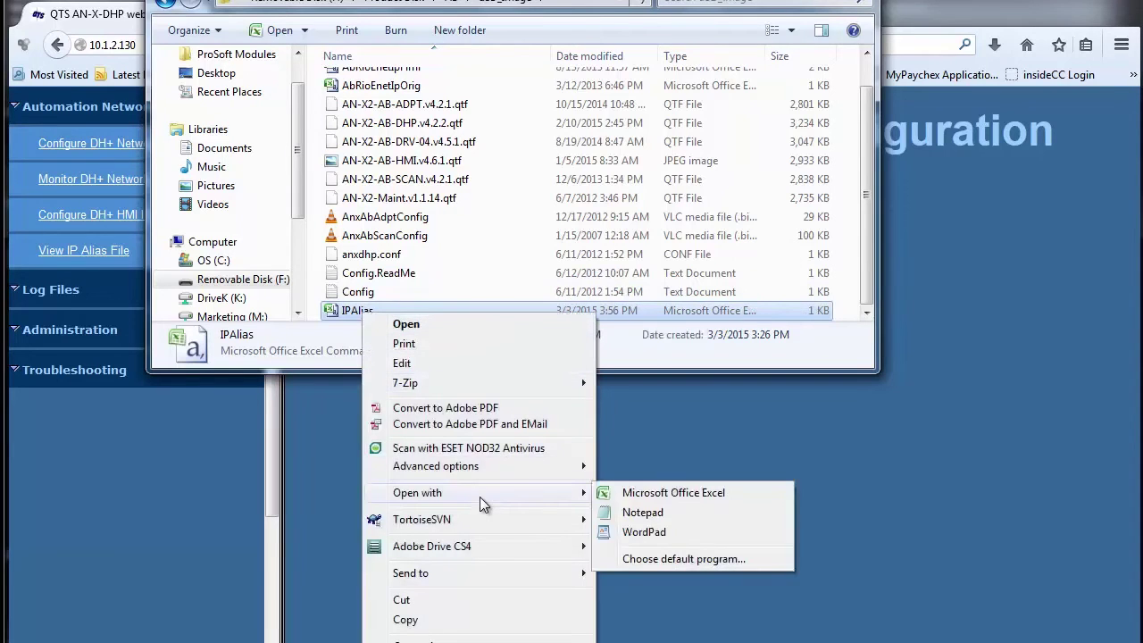
# Open IPAlias in Excel and select the final 0 of x.x.x.100 in row 12's text
pyautogui.click(685, 497)
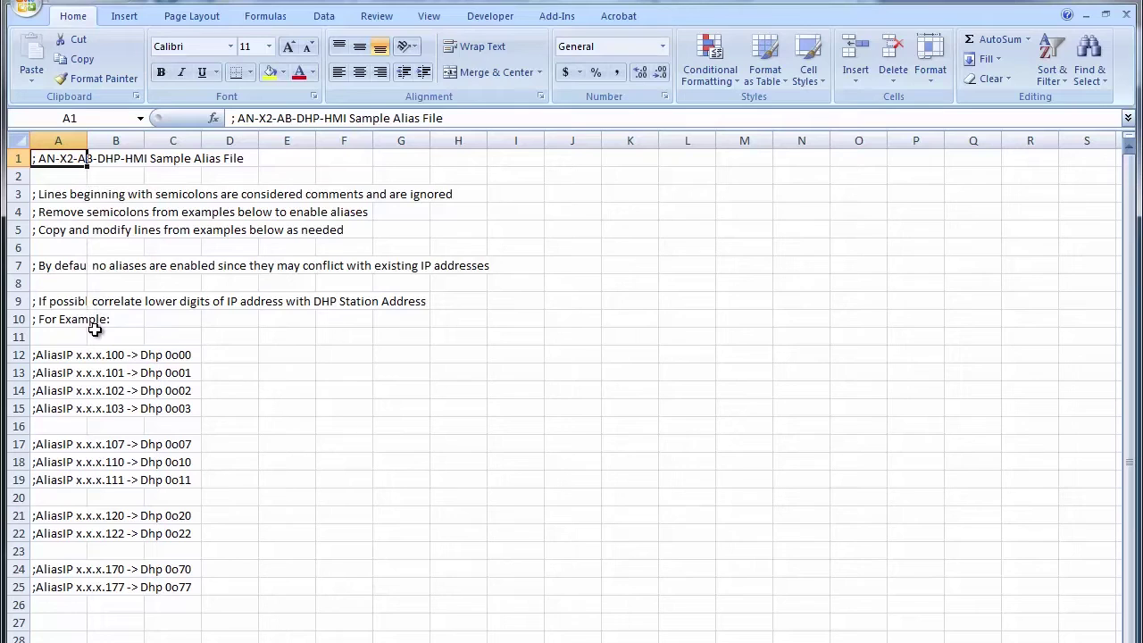
pyautogui.click(55, 358)
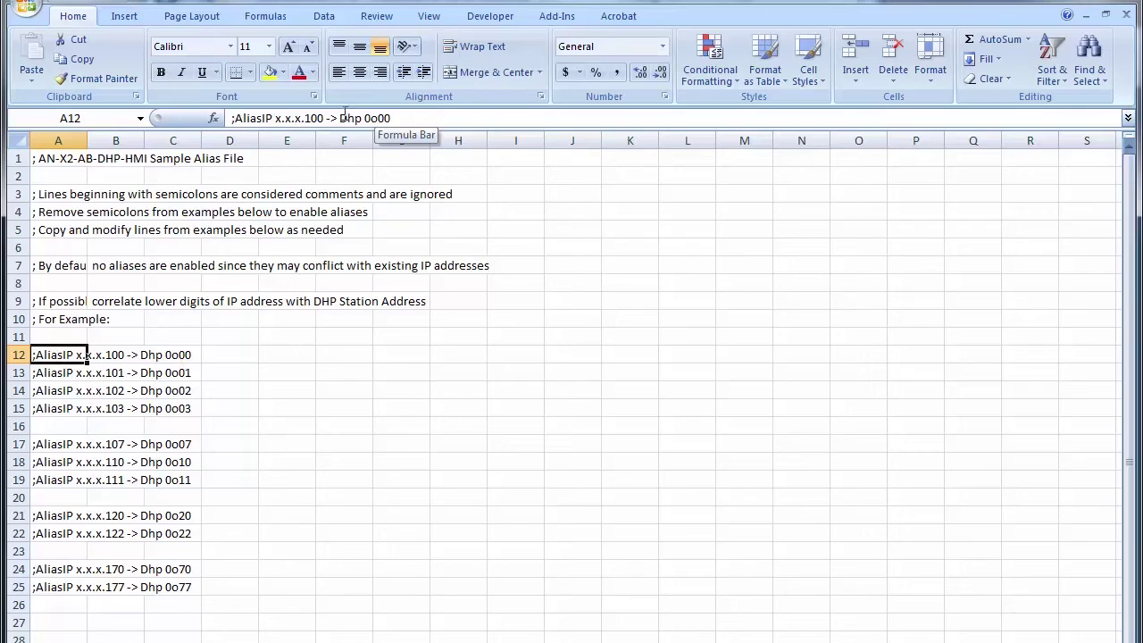
pyautogui.moveTo(277, 119); pyautogui.dragTo(320, 122)
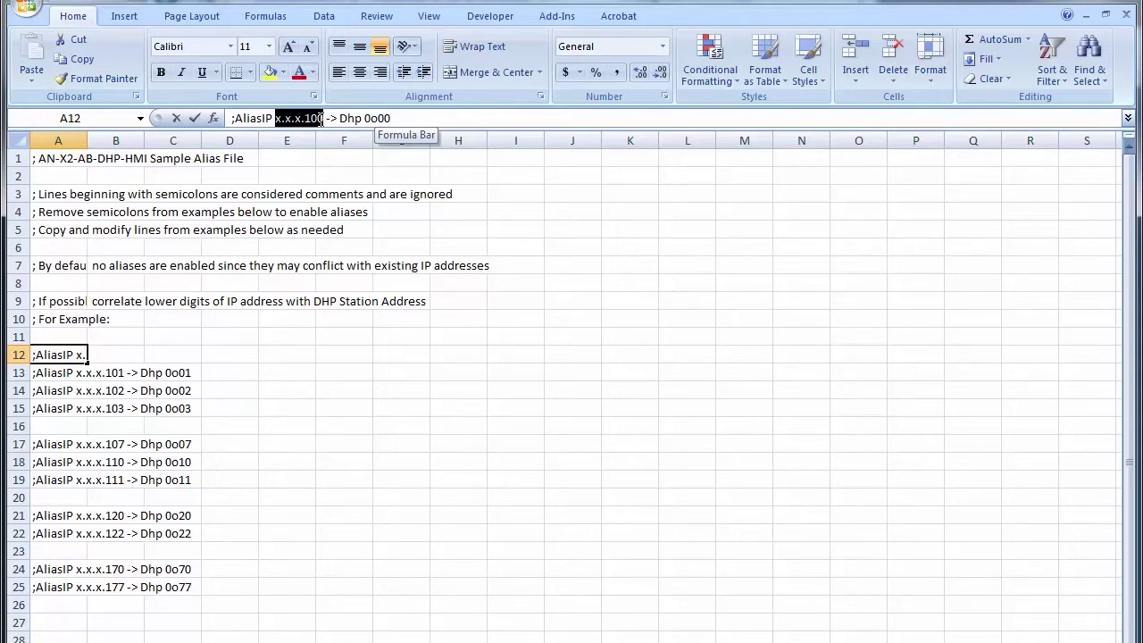
pyautogui.moveTo(320, 121); pyautogui.dragTo(399, 120)
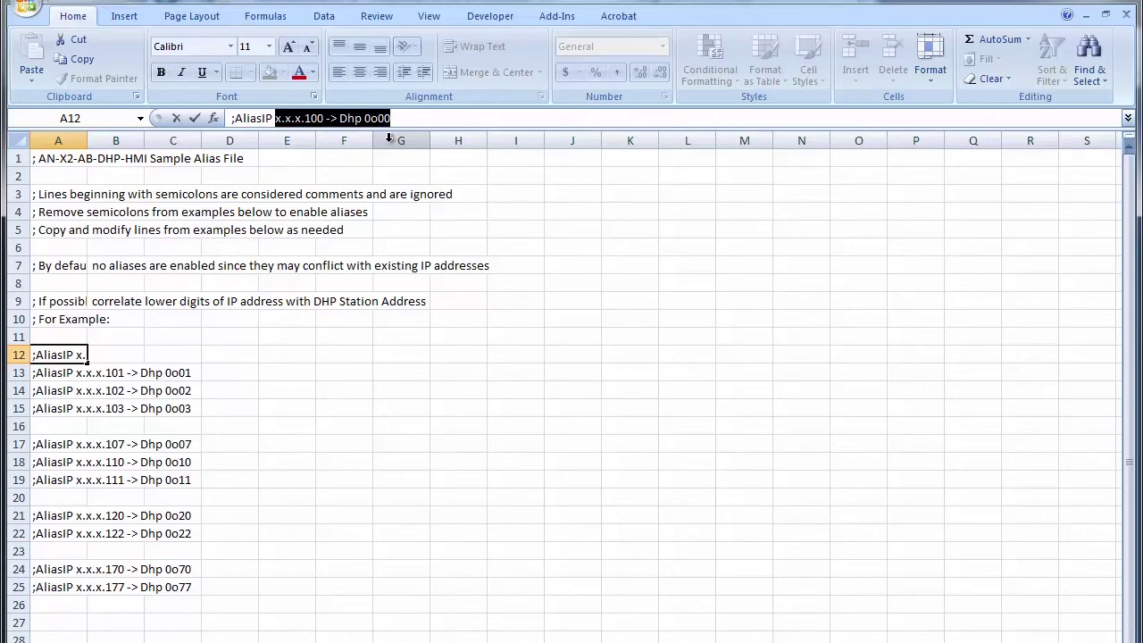
pyautogui.click(320, 121)
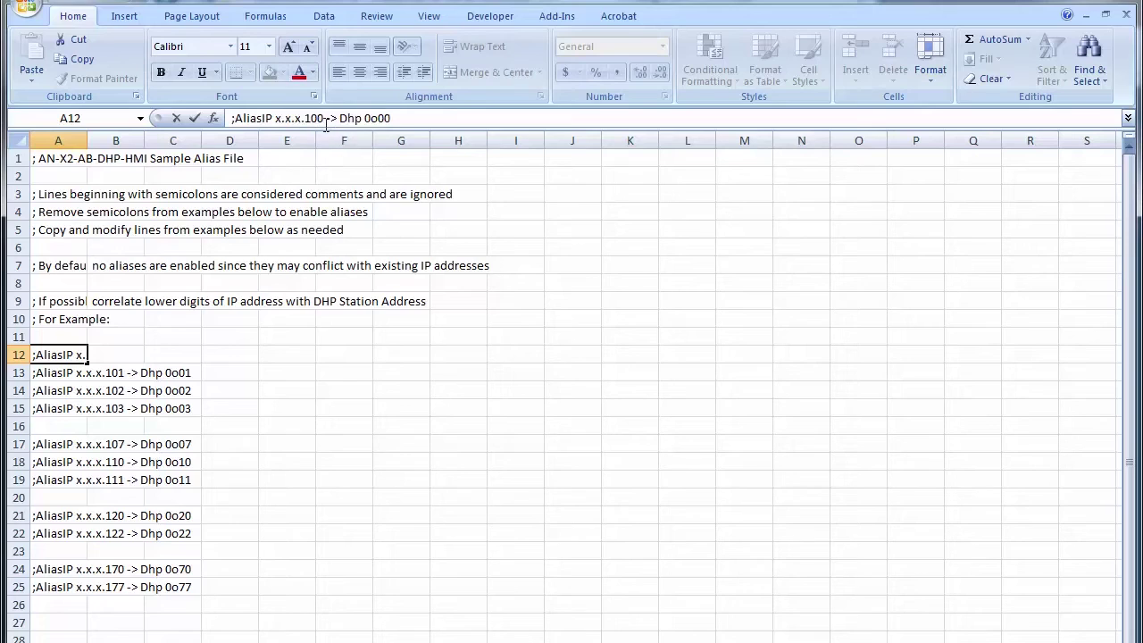
pyautogui.moveTo(318, 118); pyautogui.dragTo(325, 118)
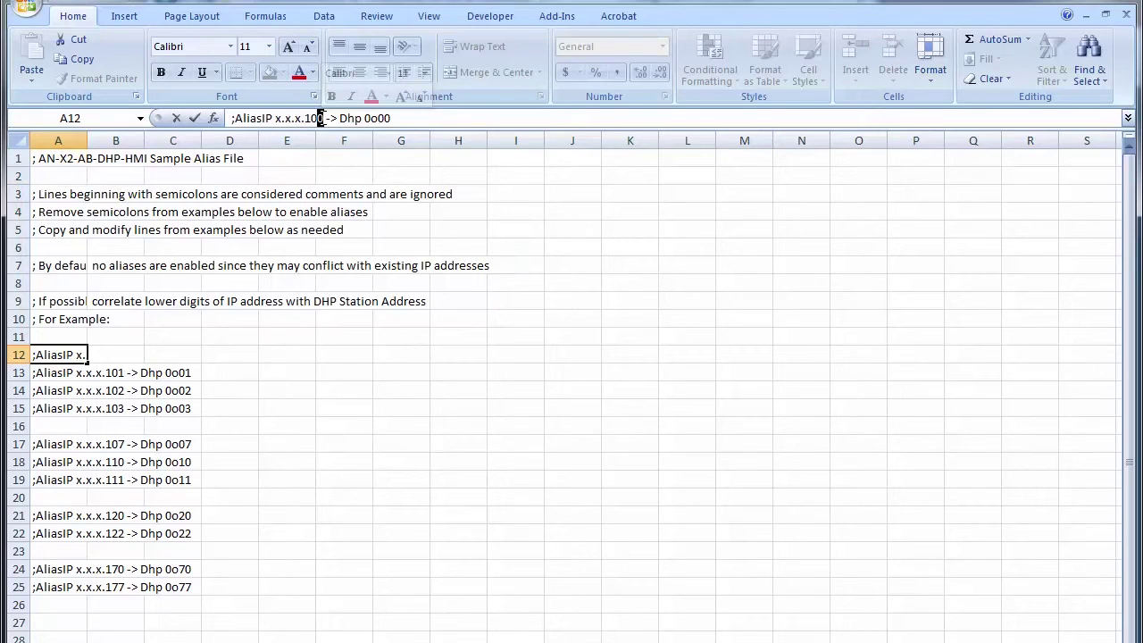
# Change row 12 to x.x.x.10 -> Dhp 0o30 and remove its leading semicolon
pyautogui.press('Delete')
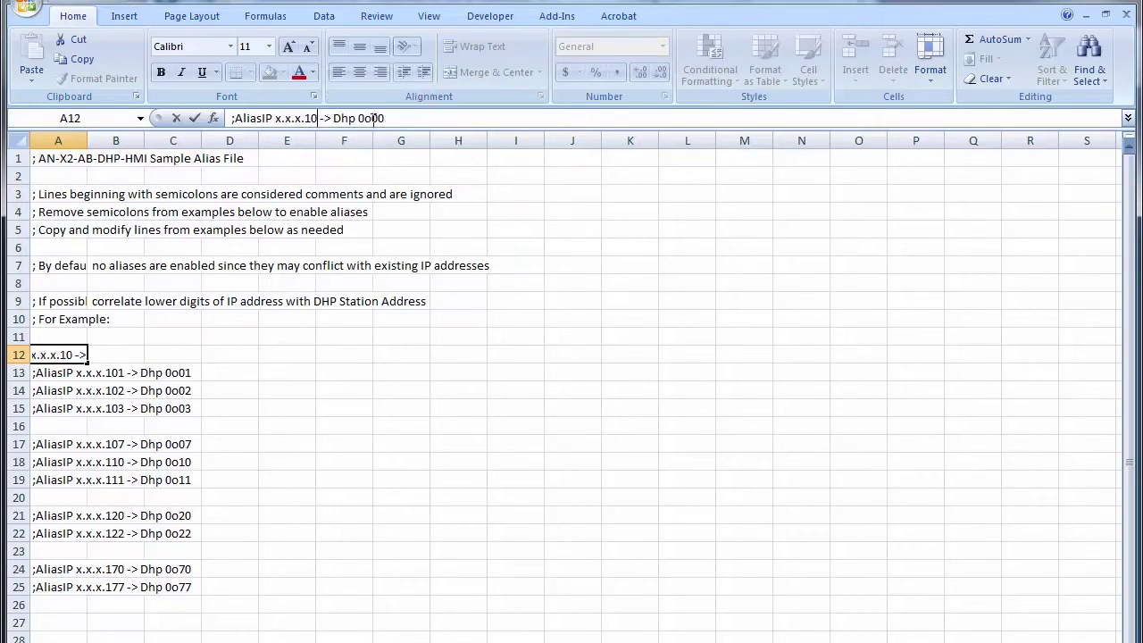
pyautogui.moveTo(369, 118); pyautogui.dragTo(379, 118)
pyautogui.write('3')
pyautogui.press('Home')
pyautogui.press('Delete')
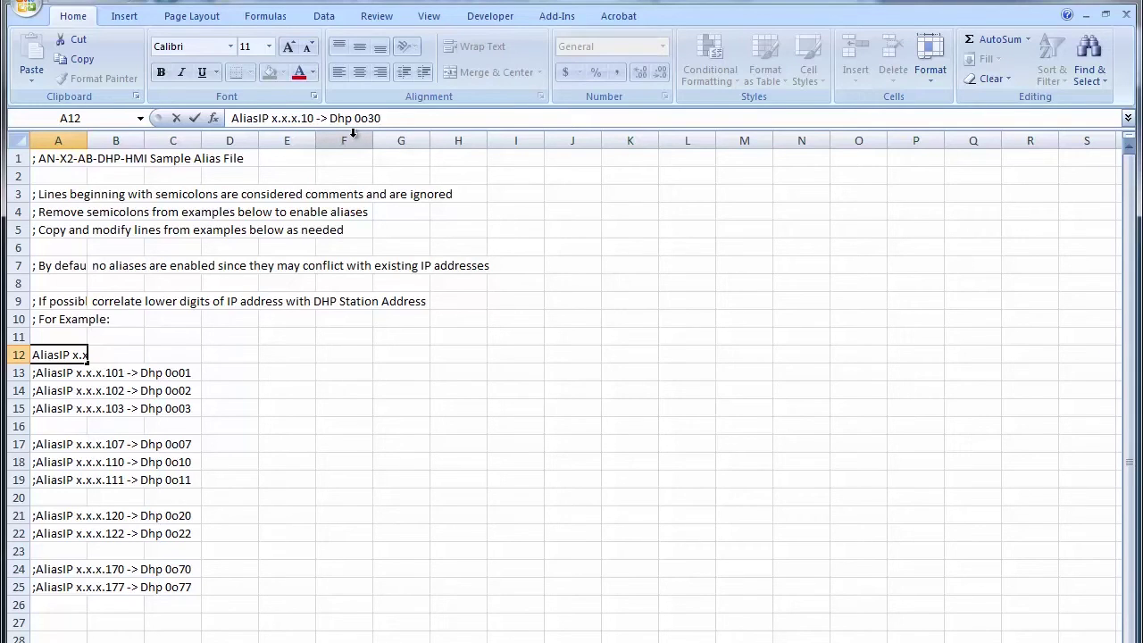
# Enable only the x.x.x.10 -> Dhp 0o30 alias line and check the alias text
pyautogui.click(85, 370)
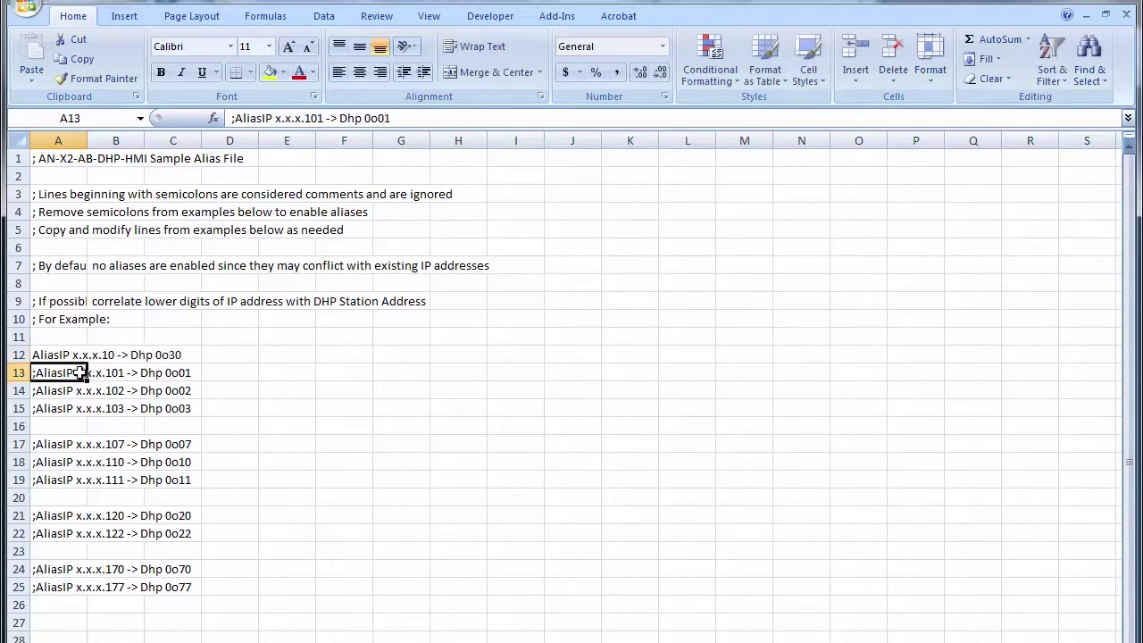
pyautogui.moveTo(305, 119); pyautogui.dragTo(391, 119)
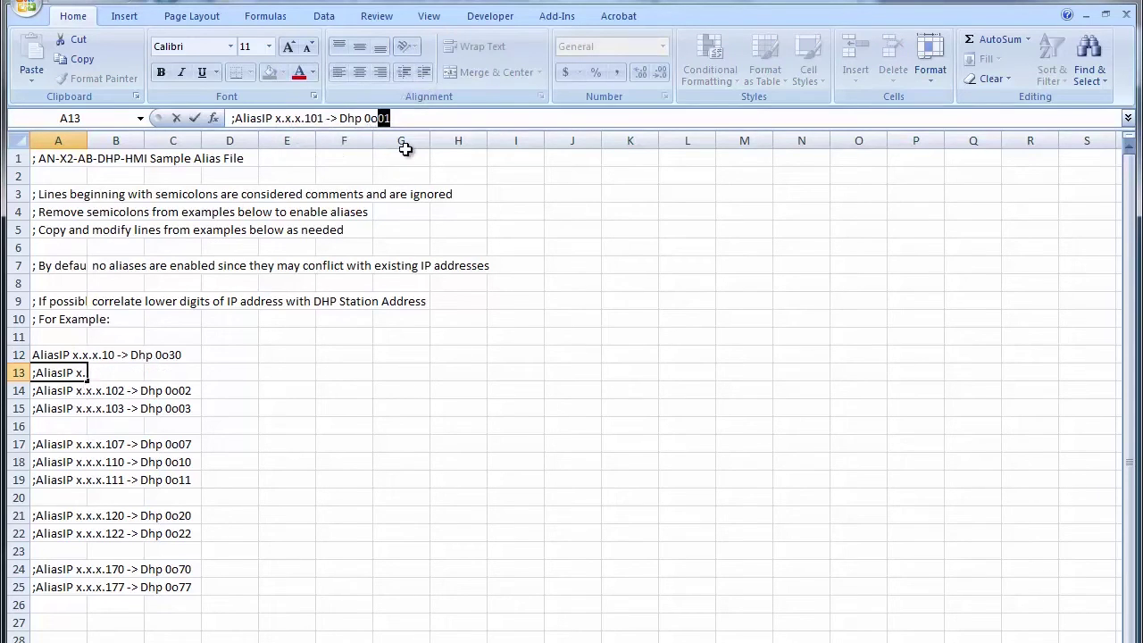
pyautogui.click(232, 119)
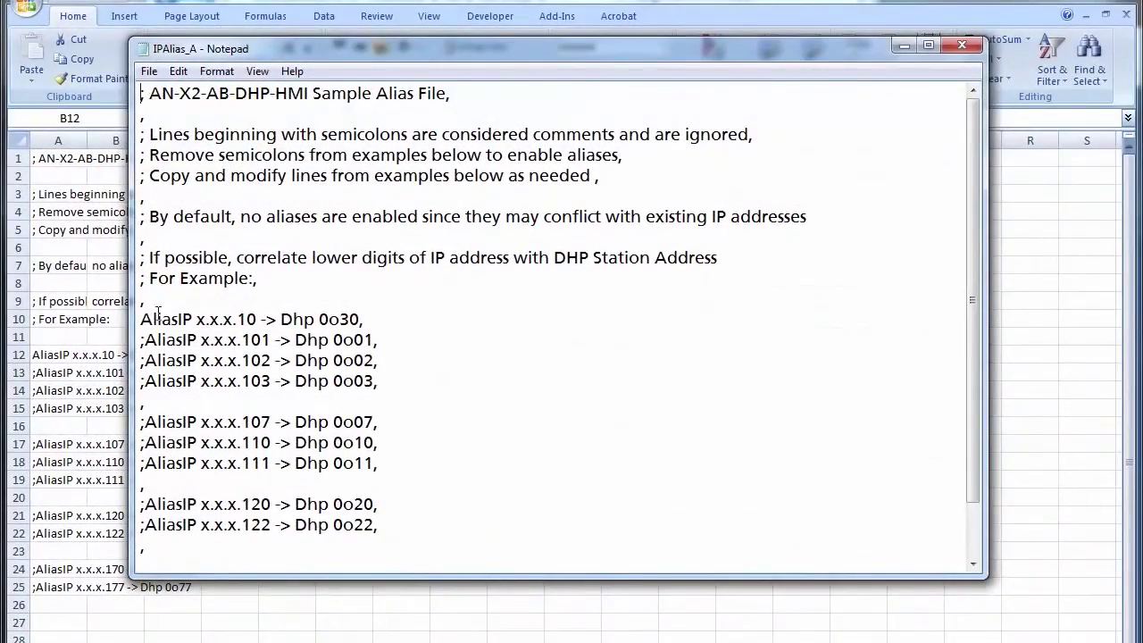
pyautogui.moveTo(140, 319); pyautogui.dragTo(383, 319)
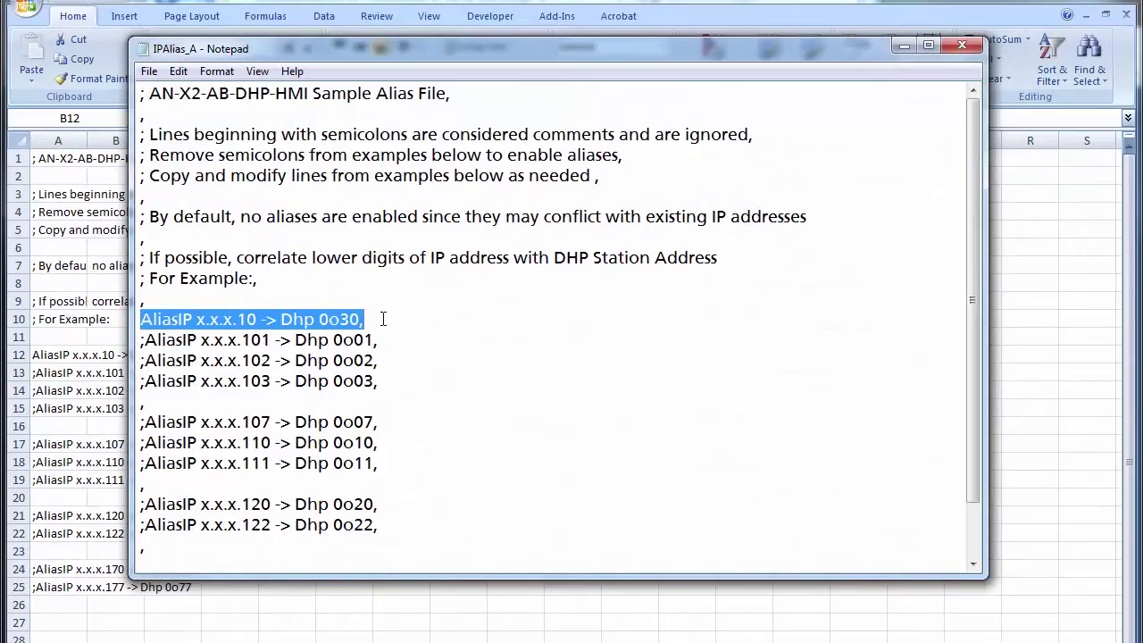
pyautogui.click(379, 382)
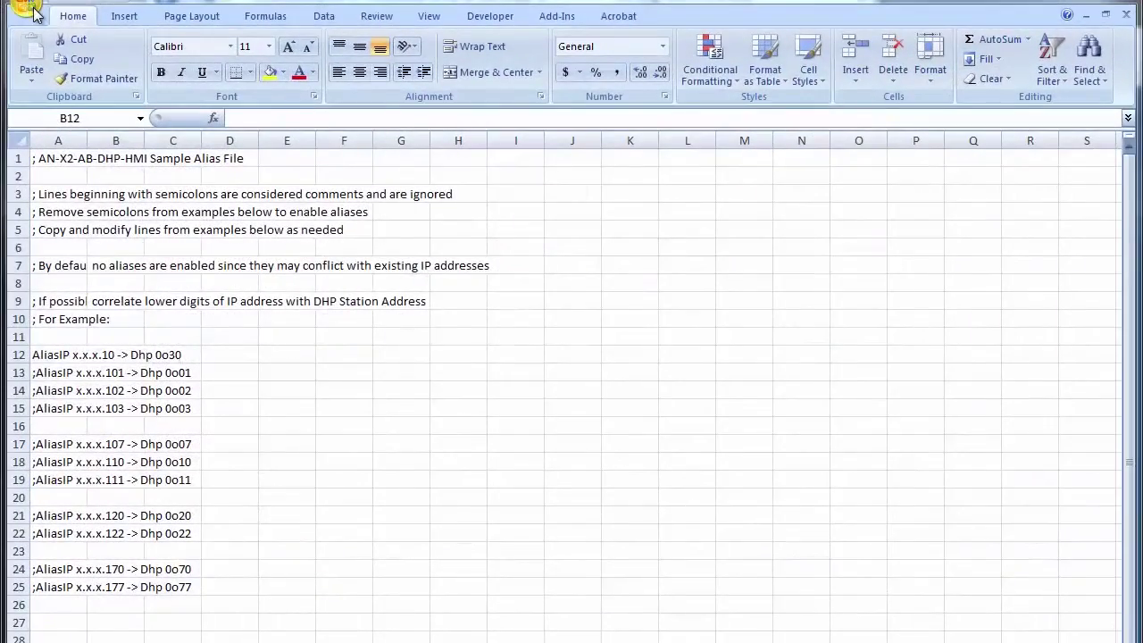
# Save the sheet as the CSV file IPAlias_training, keeping the CSV format
pyautogui.click(30, 11)
pyautogui.click(69, 158)
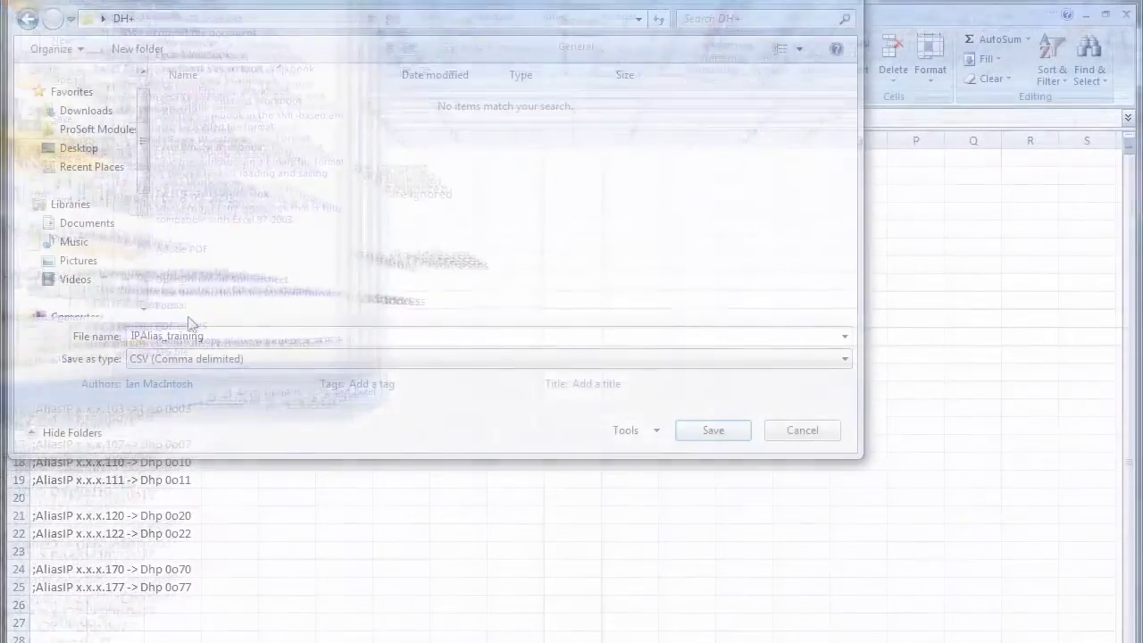
pyautogui.click(699, 430)
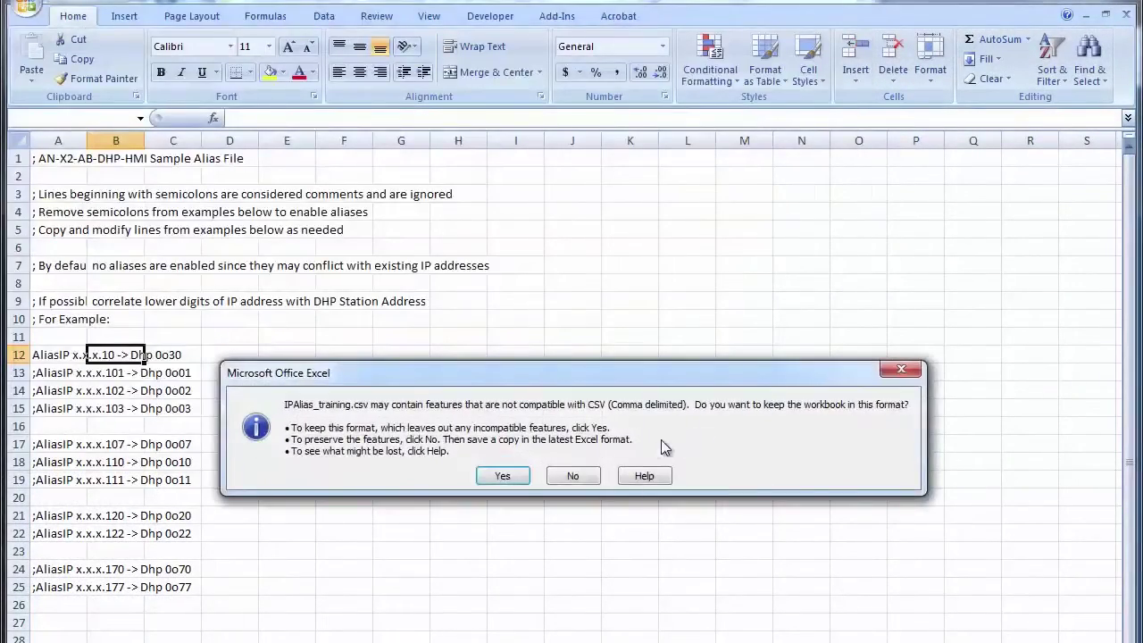
pyautogui.click(506, 476)
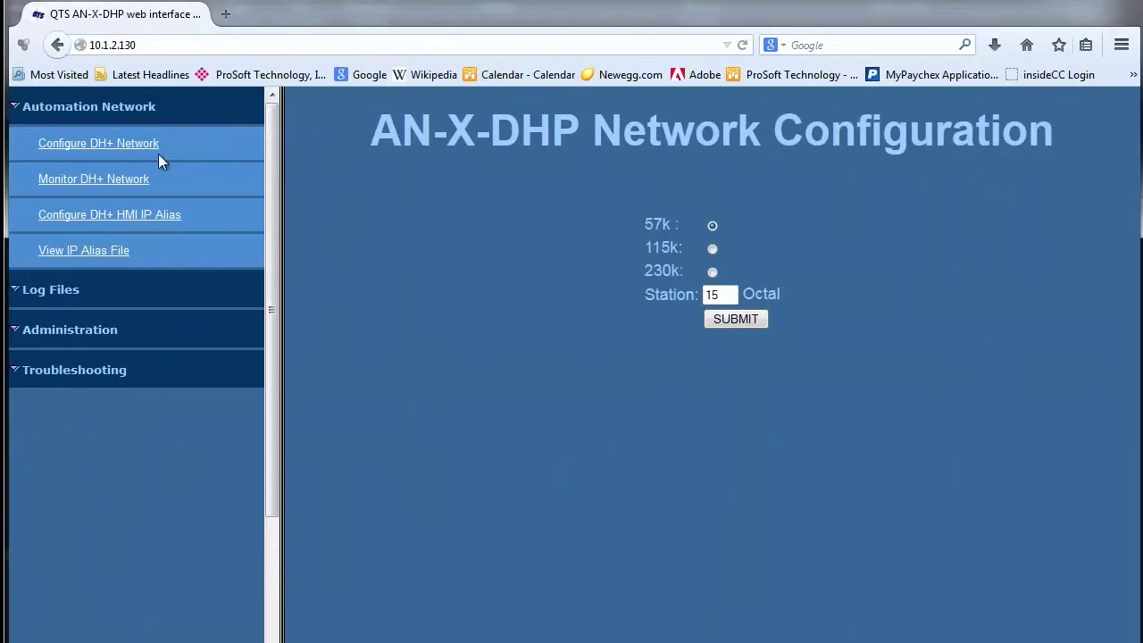
# On the HMI IP Alias page, send IPAlias_training.csv to the AN-X
pyautogui.click(132, 218)
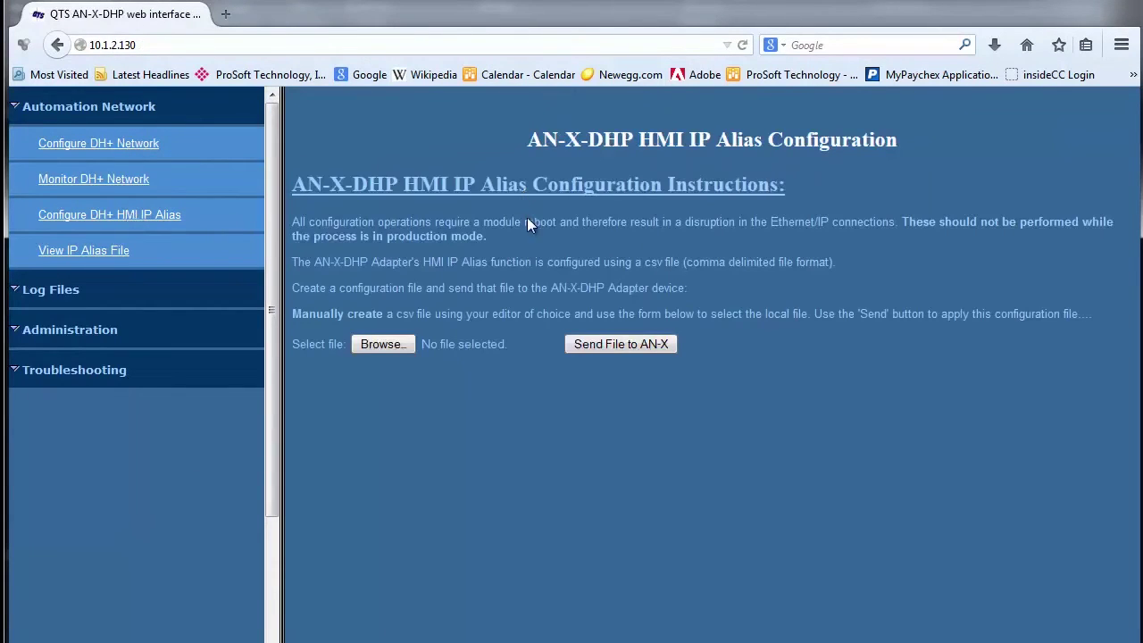
pyautogui.click(403, 344)
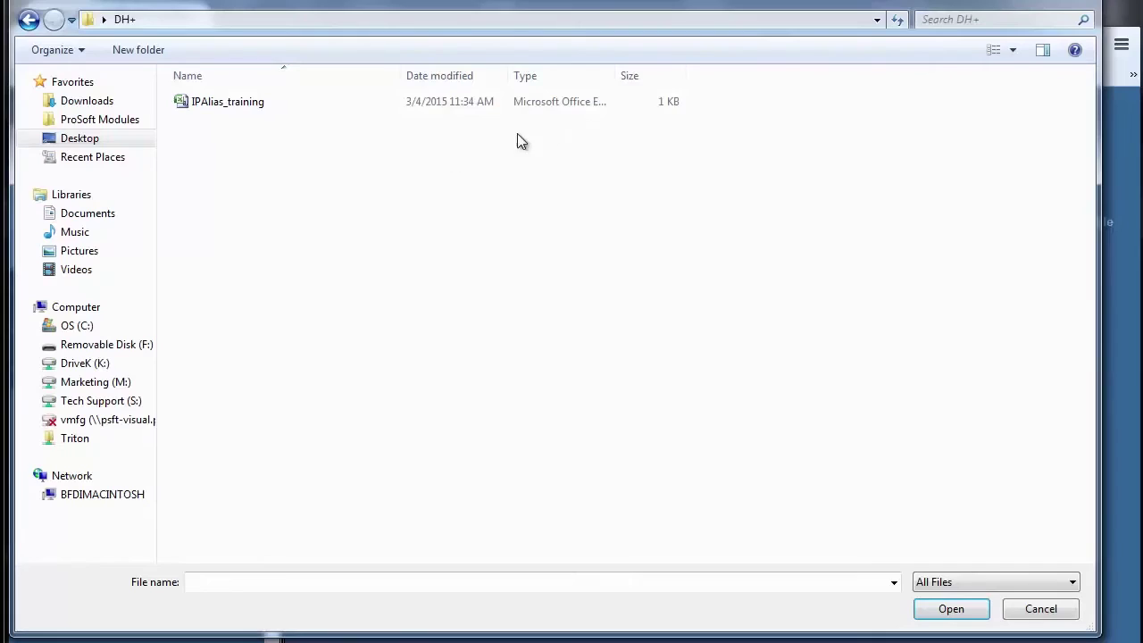
pyautogui.click(233, 105)
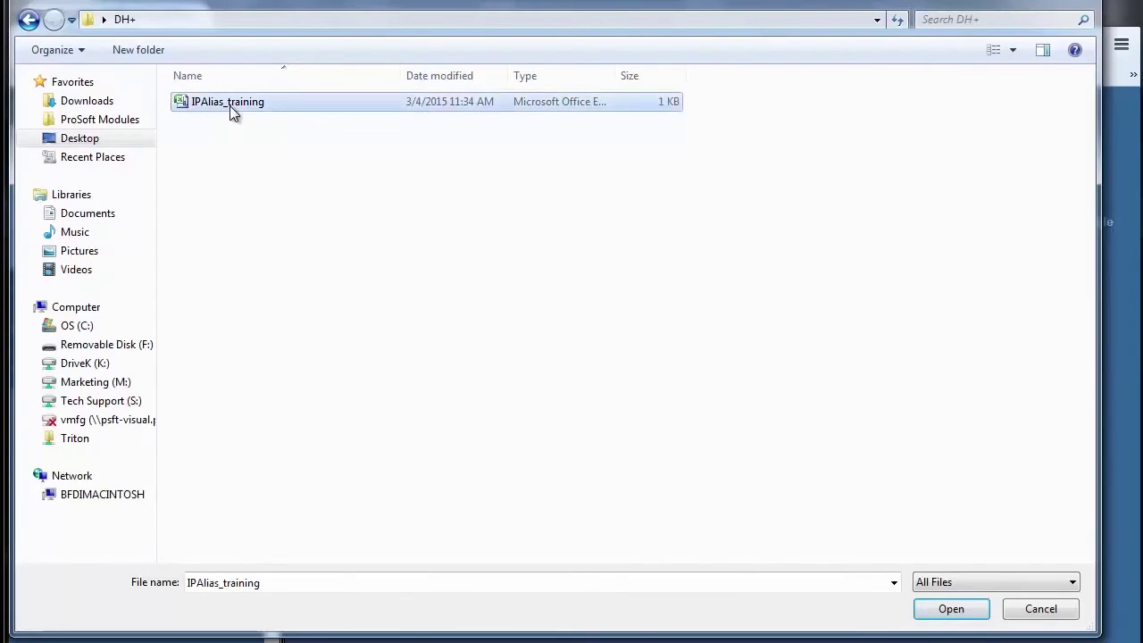
pyautogui.click(949, 611)
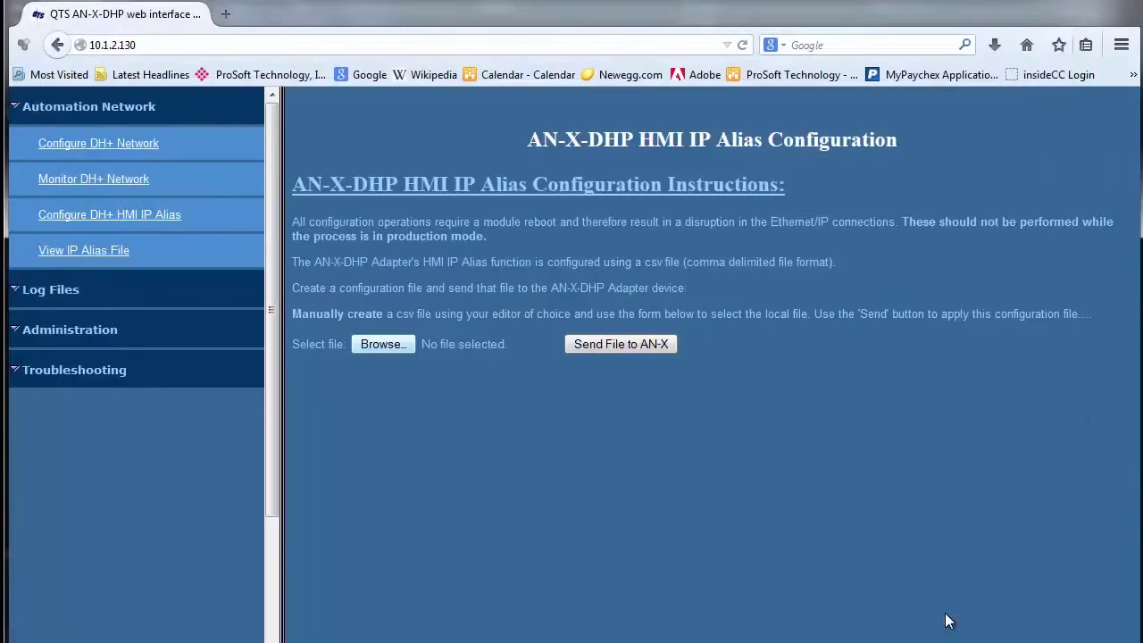
pyautogui.click(620, 340)
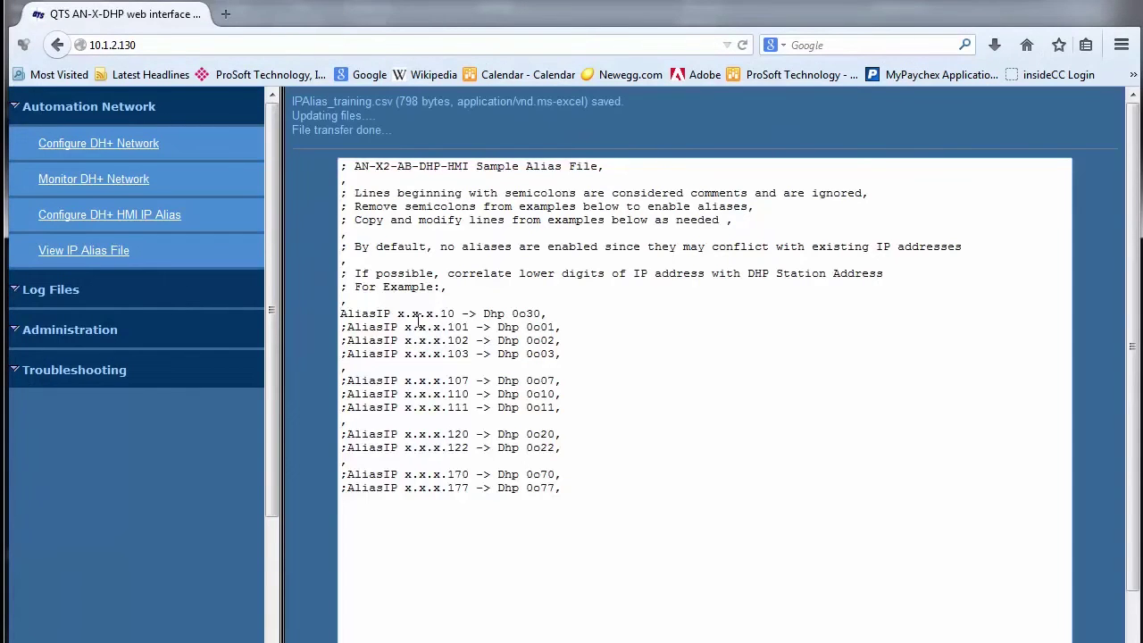
# Review the x.x.x.10 alias line in the uploaded file, apply it, and continue after the restart
pyautogui.moveTo(341, 314); pyautogui.dragTo(577, 316)
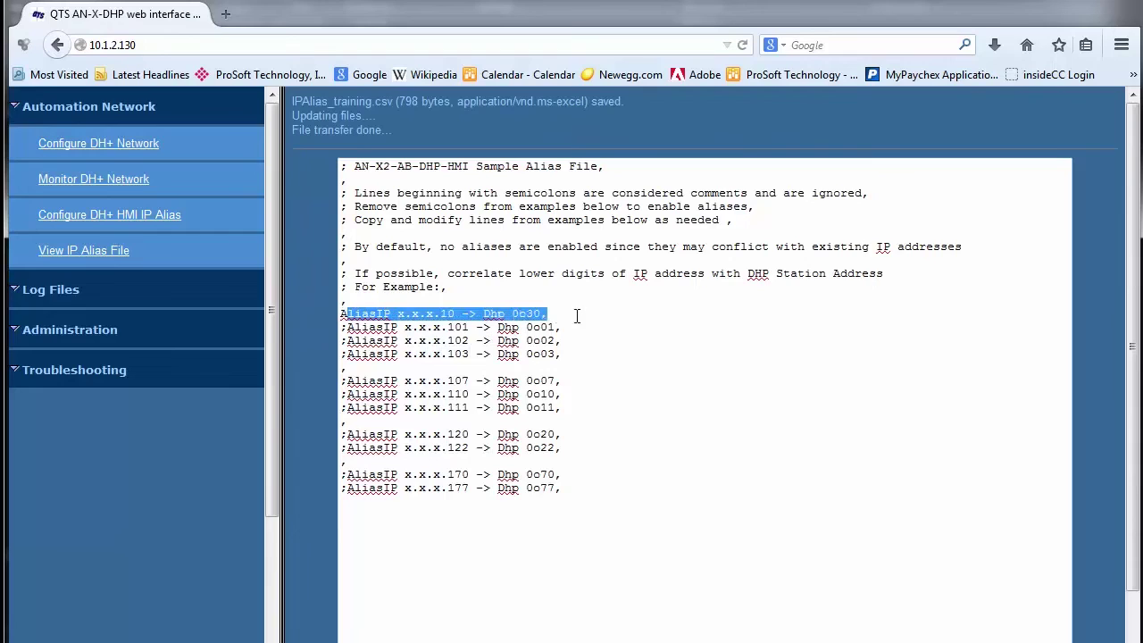
pyautogui.click(586, 317)
pyautogui.scroll(-2, 635, 393)
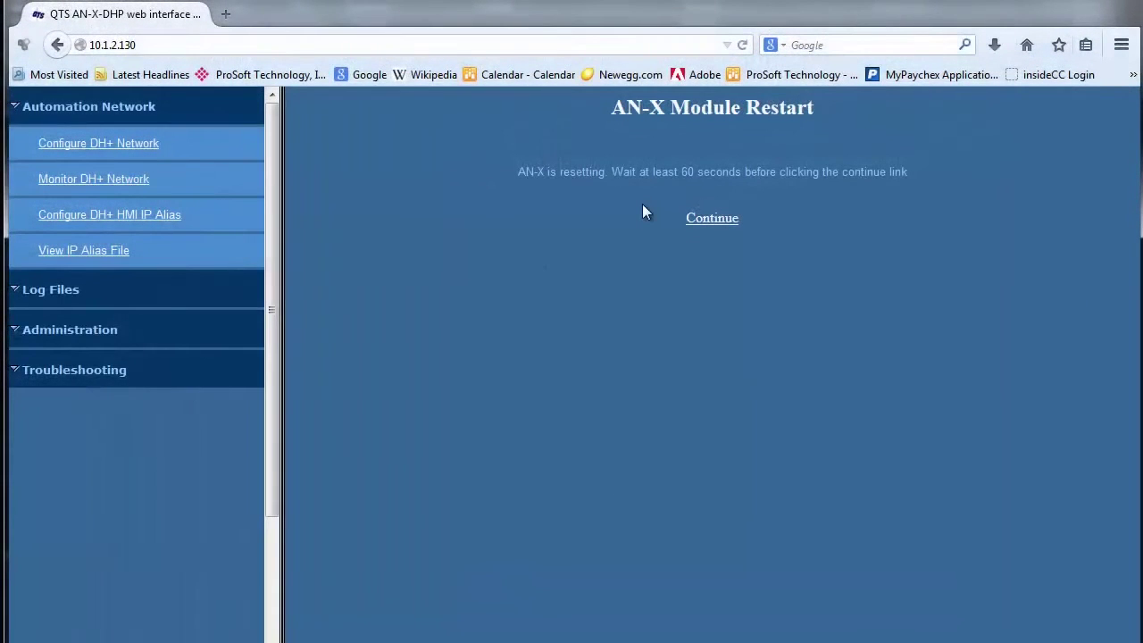
pyautogui.click(728, 220)
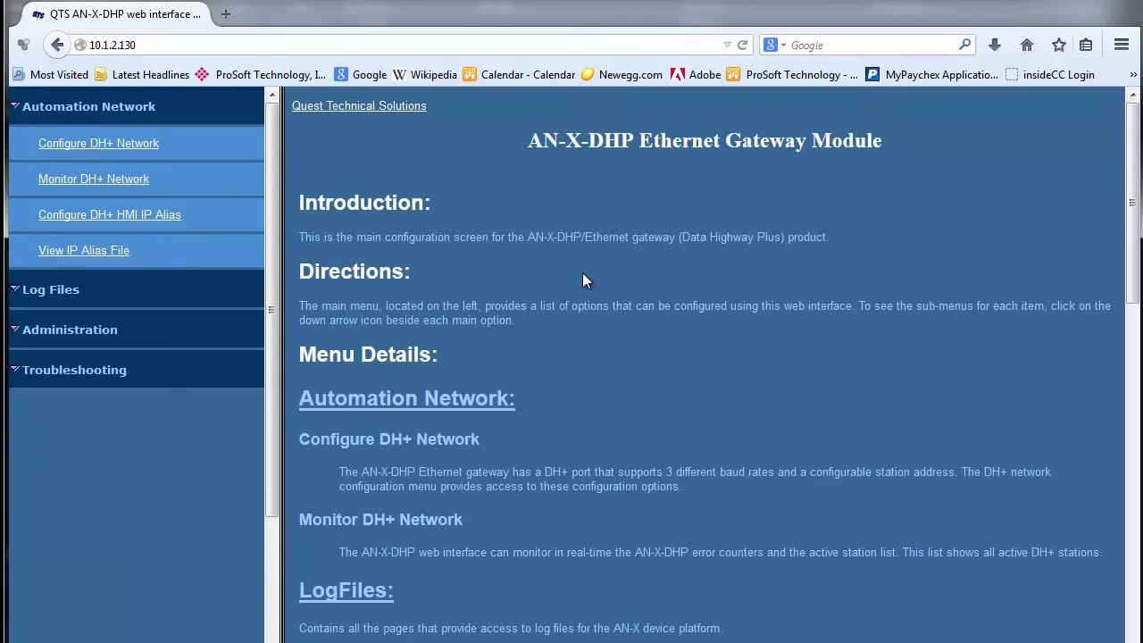
pyautogui.click(18, 290)
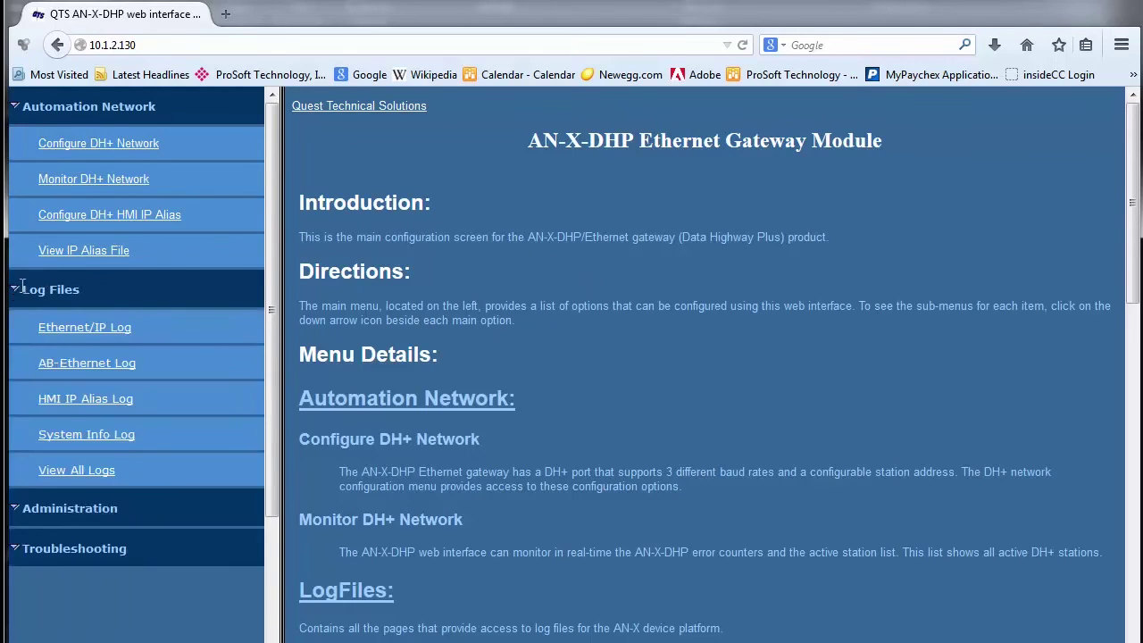
# Open the HMI IP Alias Log showing 10.1.2.10 -> DHP 0o30 configured successfully
pyautogui.click(114, 404)
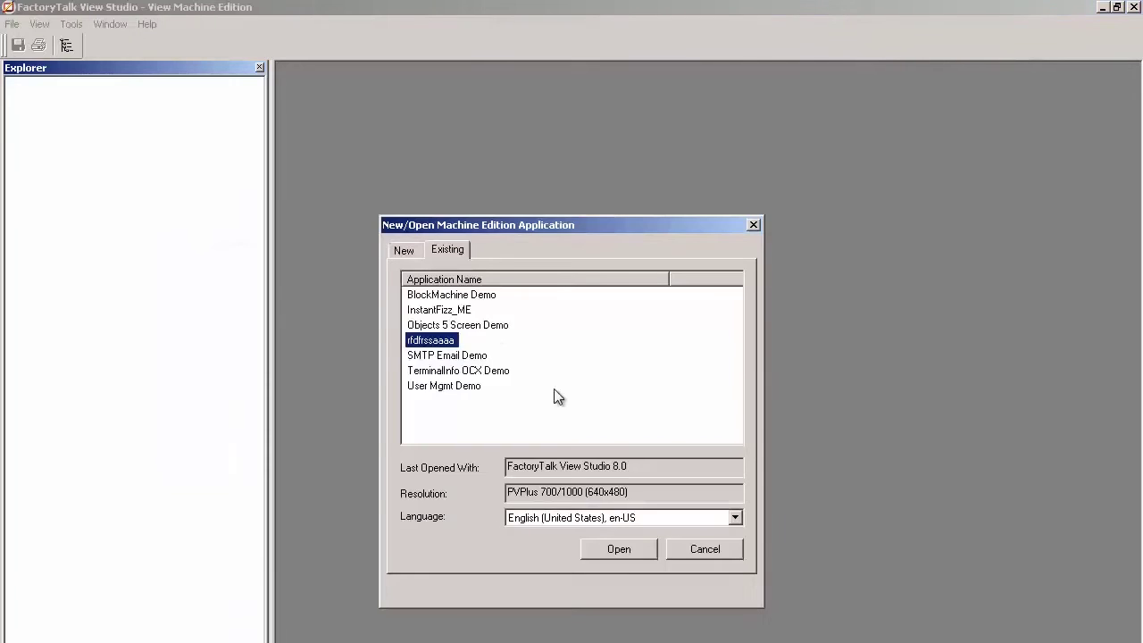
# Create a new Machine Edition application named 'DHP HMI training'
pyautogui.click(404, 250)
pyautogui.write('D')
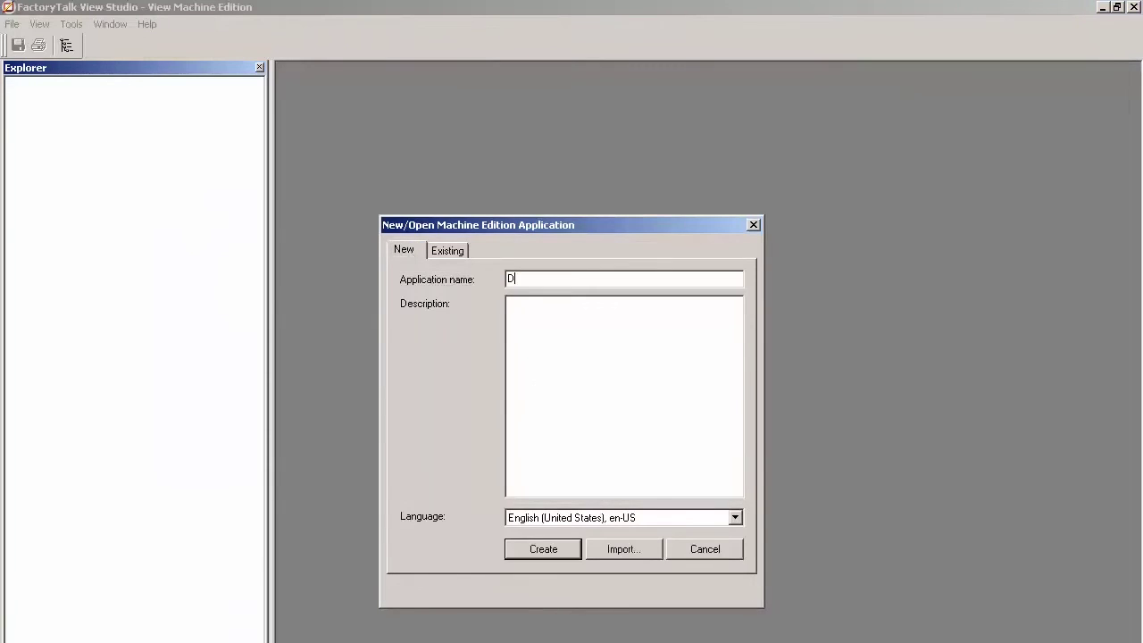
pyautogui.write('HP HMI training')
pyautogui.click(556, 553)
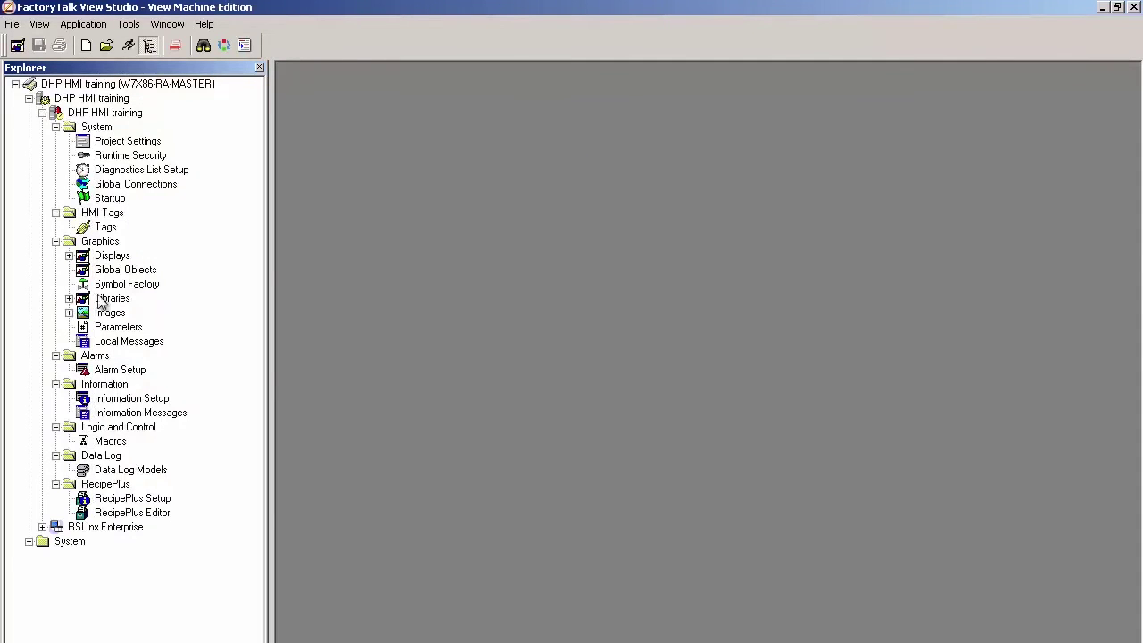
# Start a new RSLinx Enterprise runtime communication configuration and expand the Ethernet network
pyautogui.click(41, 528)
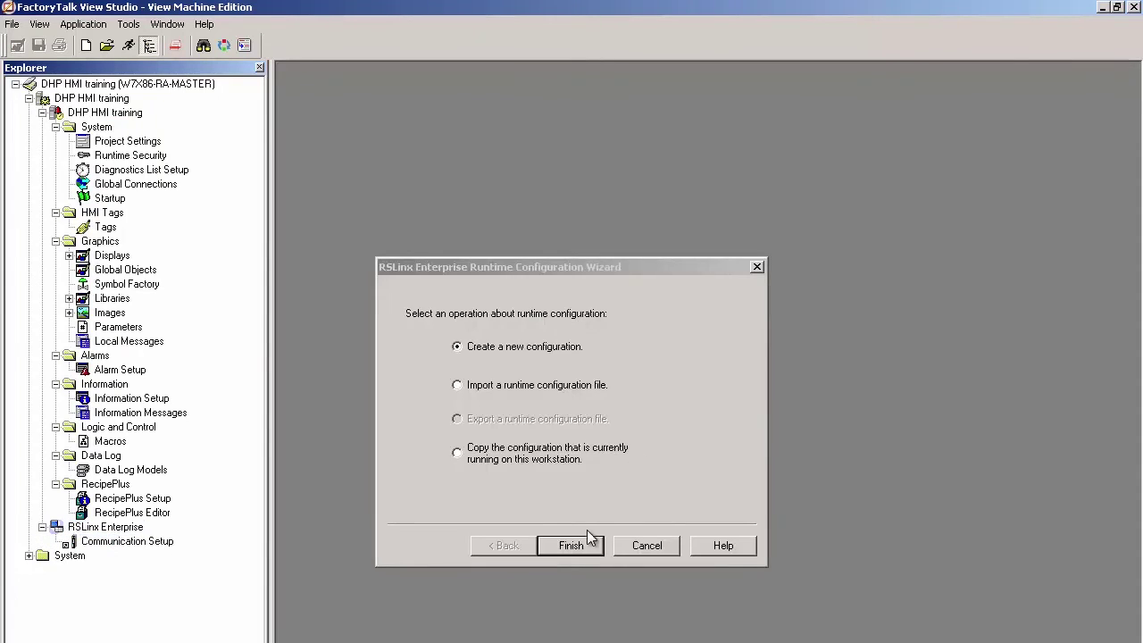
pyautogui.click(587, 546)
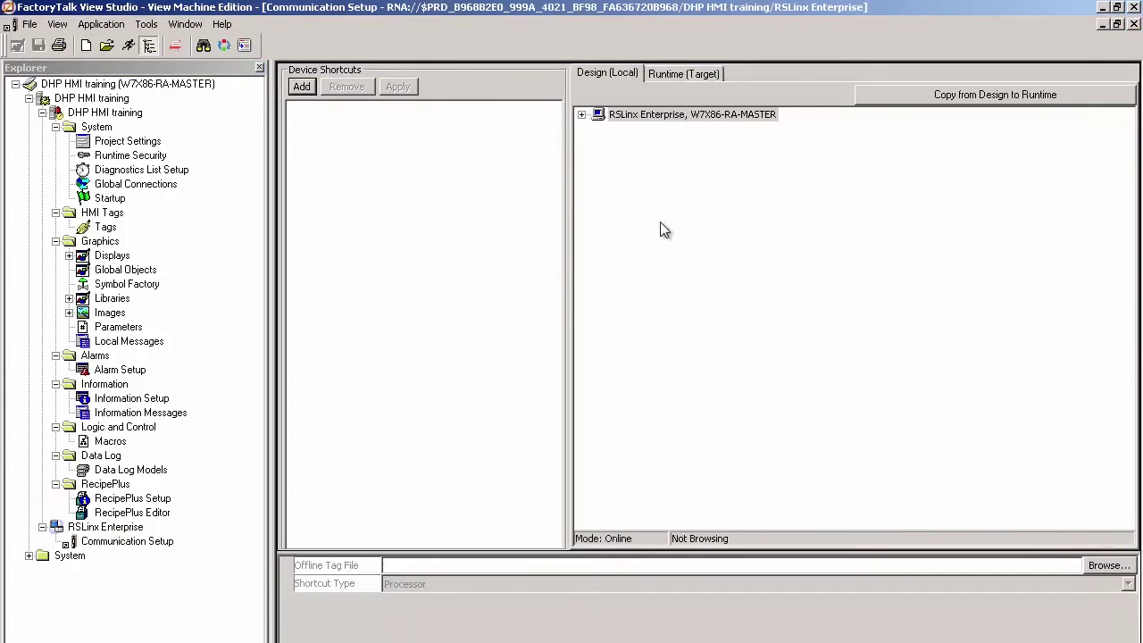
pyautogui.click(617, 147)
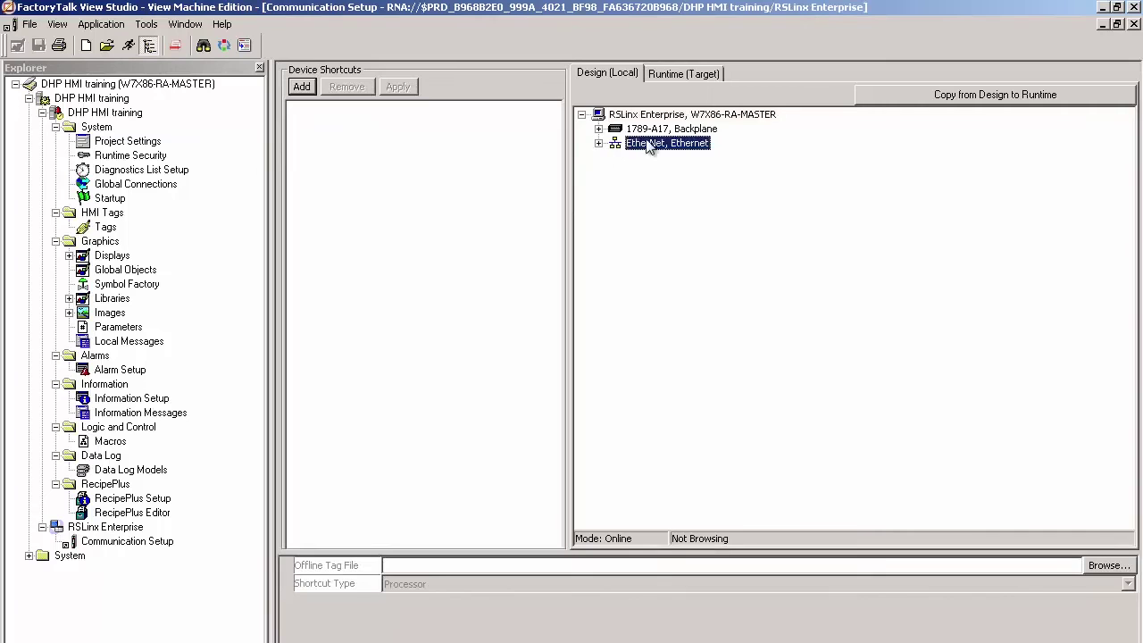
# Choose the 1785-L20C15, PLC-5/20C processor as a new device on the Ethernet network
pyautogui.rightClick(645, 145)
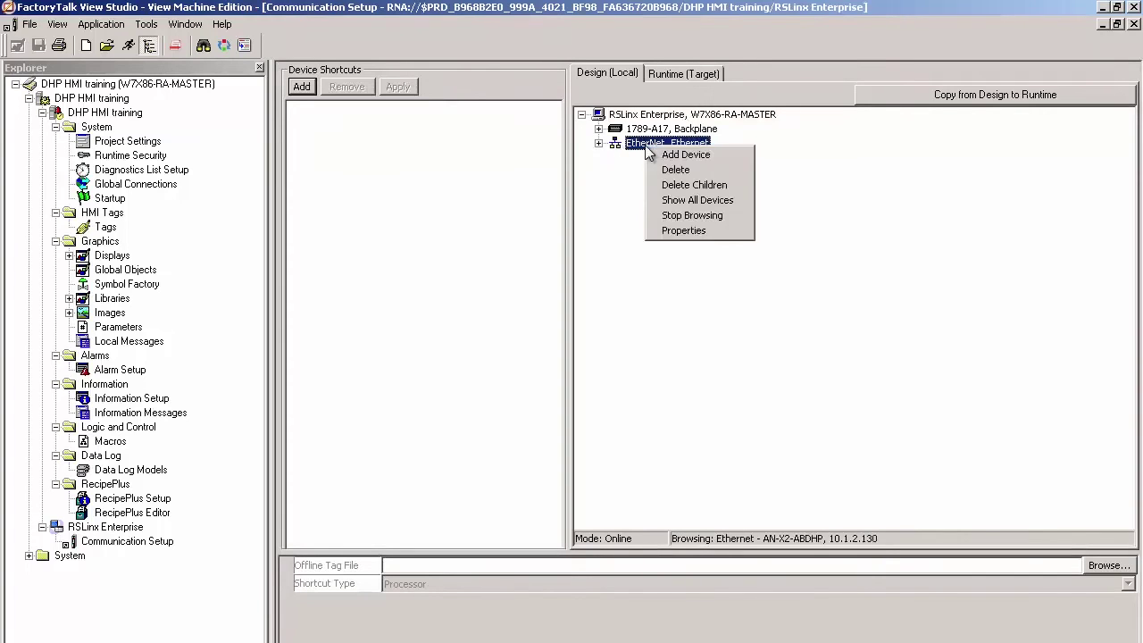
pyautogui.click(683, 156)
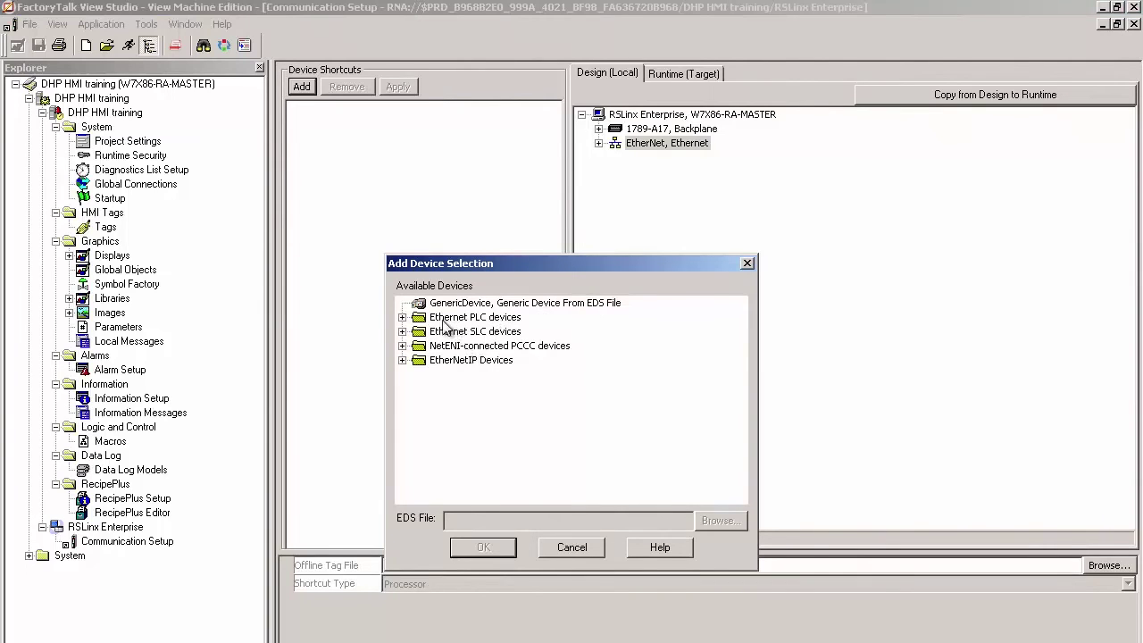
pyautogui.click(402, 317)
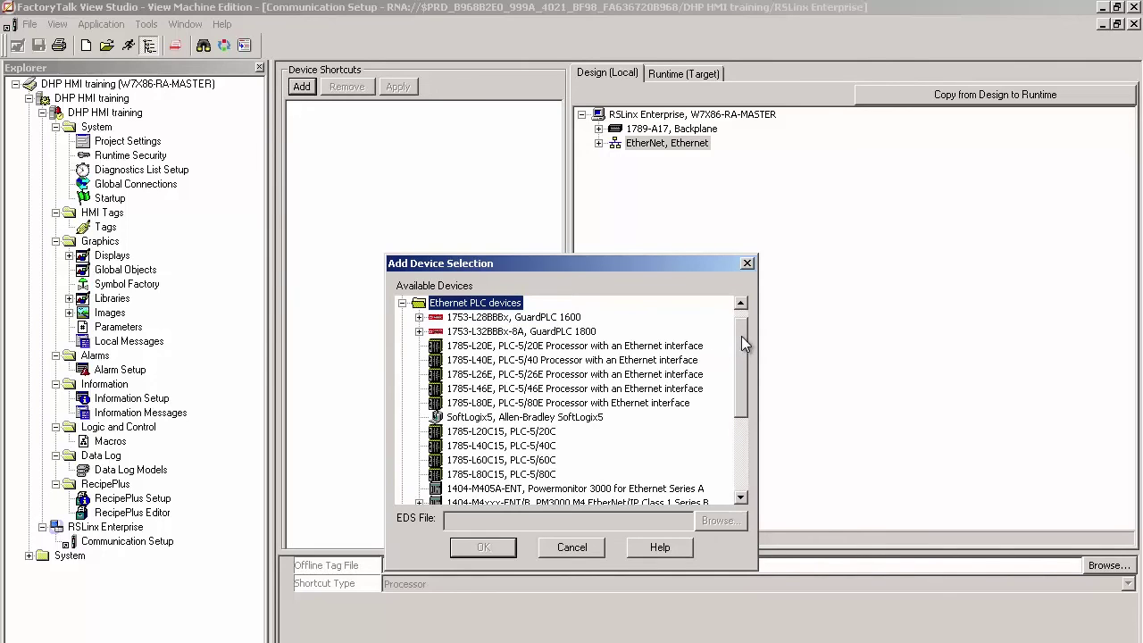
pyautogui.moveTo(744, 338); pyautogui.dragTo(745, 367)
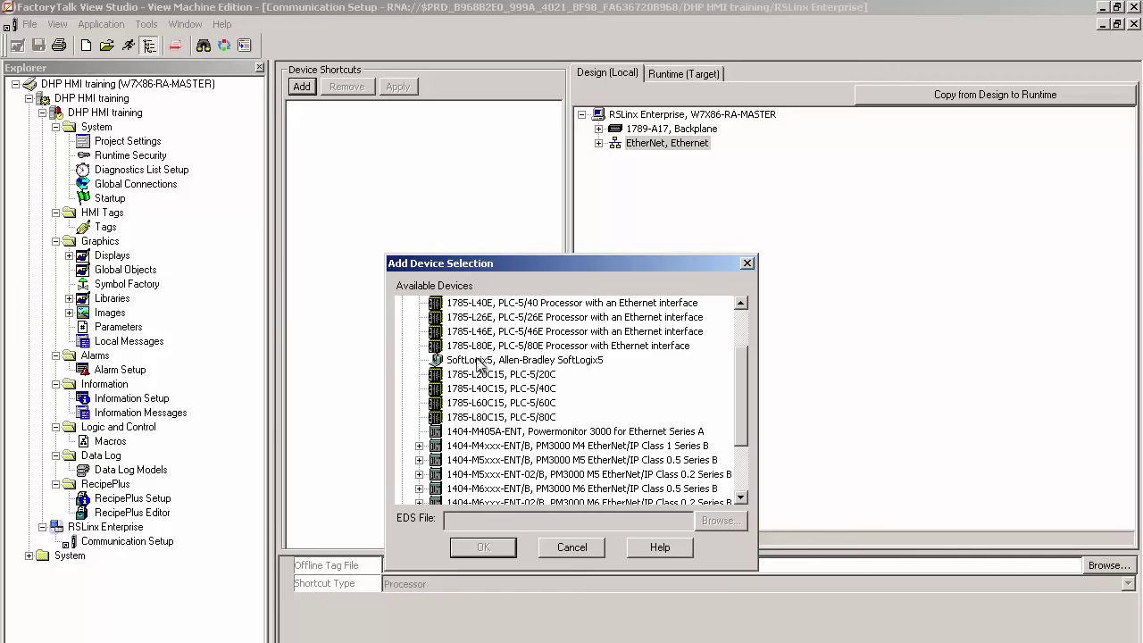
pyautogui.click(488, 376)
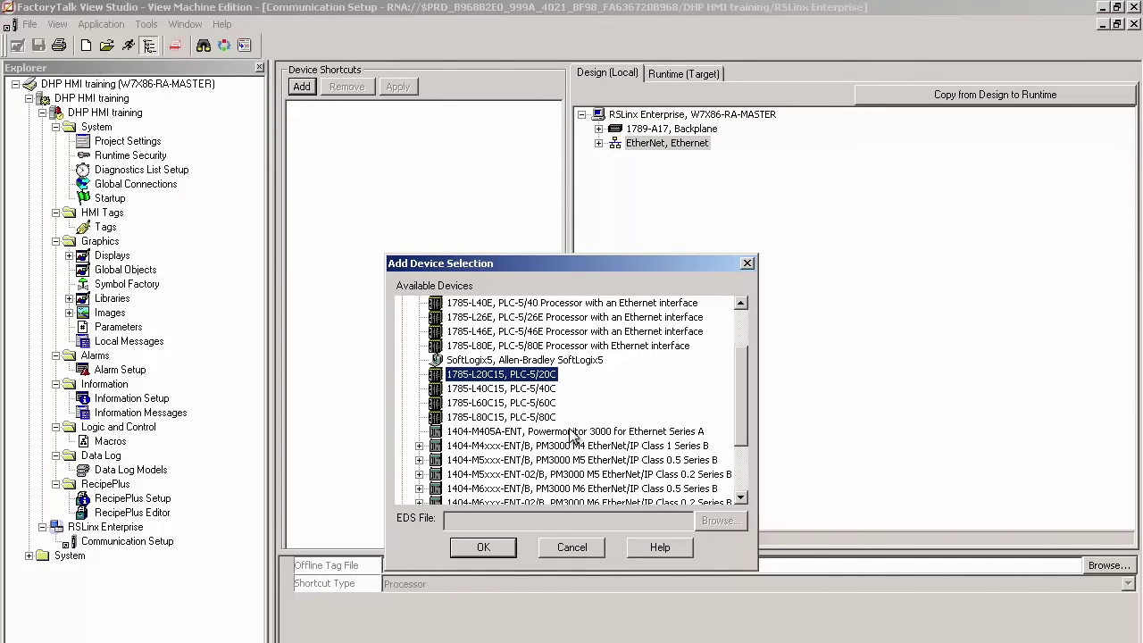
# Add the PLC-5/20C 1 processor at address 10.1.2.10 to the EtherNet network
pyautogui.click(483, 547)
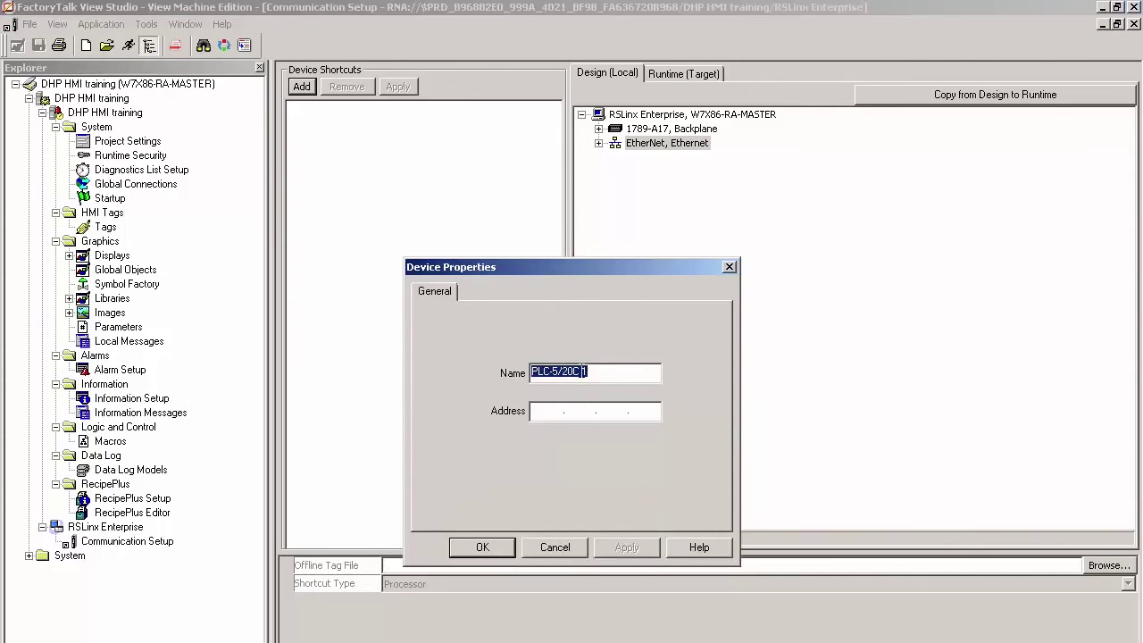
pyautogui.click(545, 411)
pyautogui.write('10')
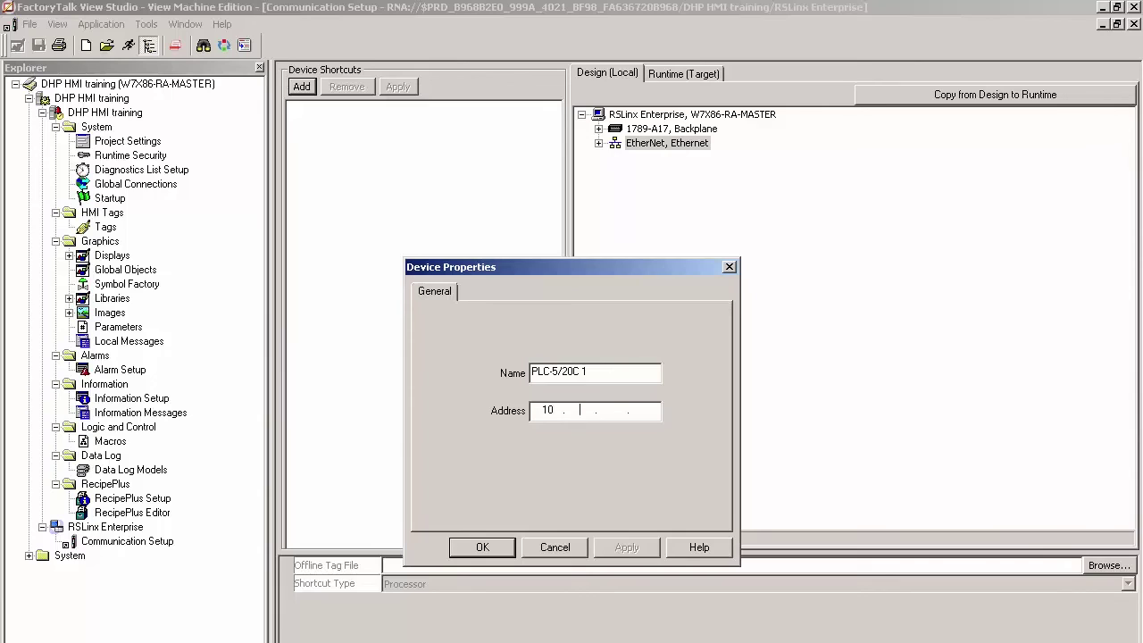
pyautogui.write('.1.2.10')
pyautogui.click(480, 548)
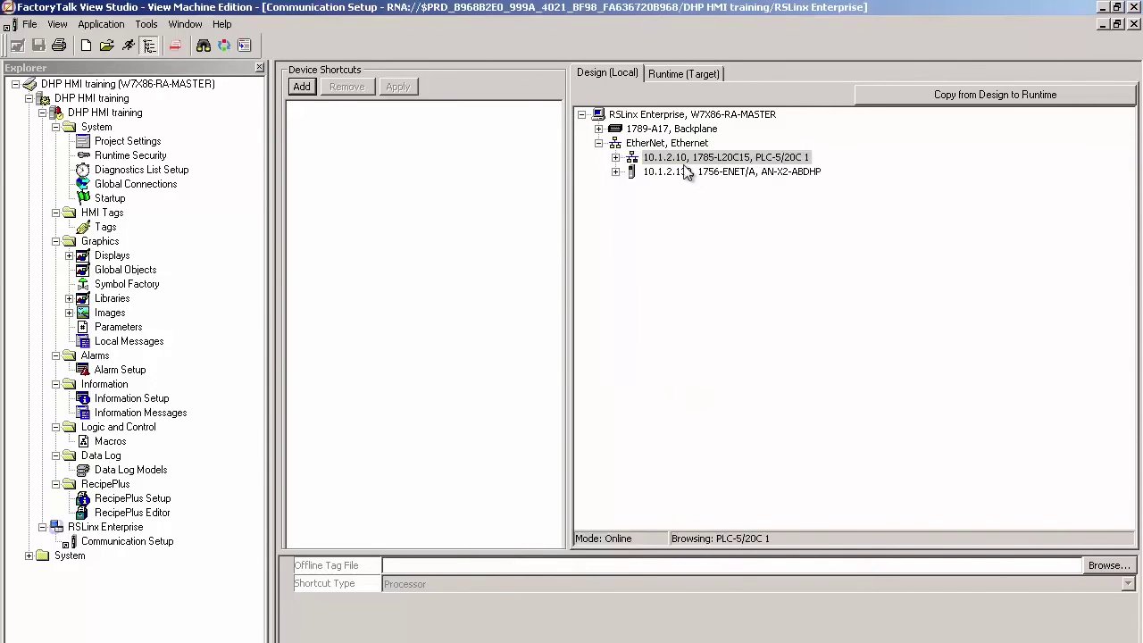
# Add a new device shortcut named DHP
pyautogui.click(302, 87)
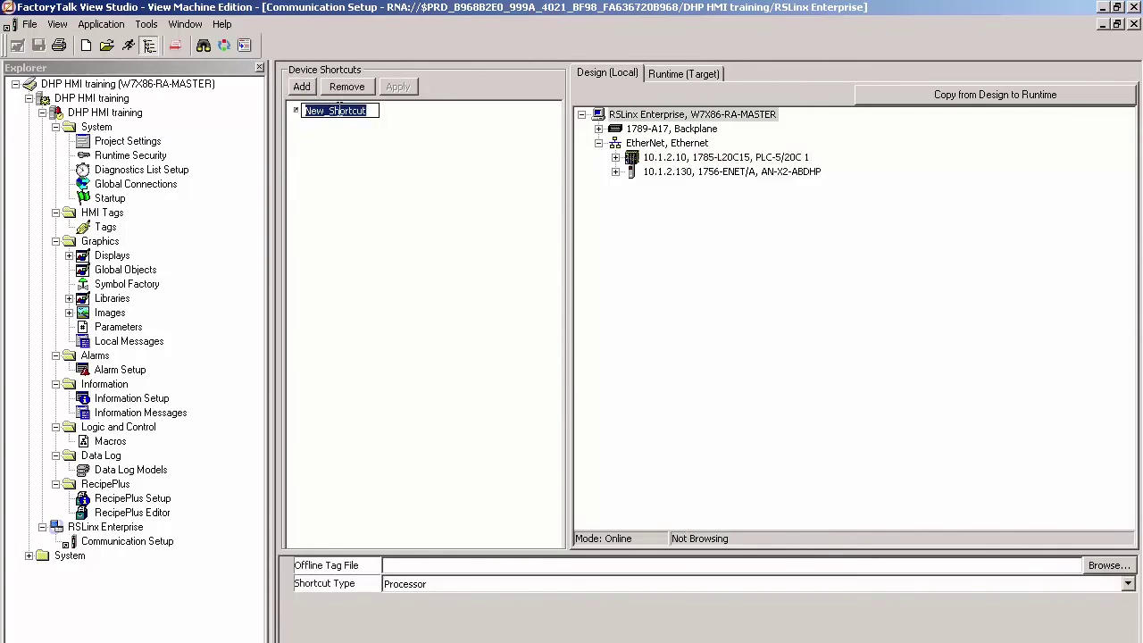
pyautogui.write('DHP')
pyautogui.press('Return')
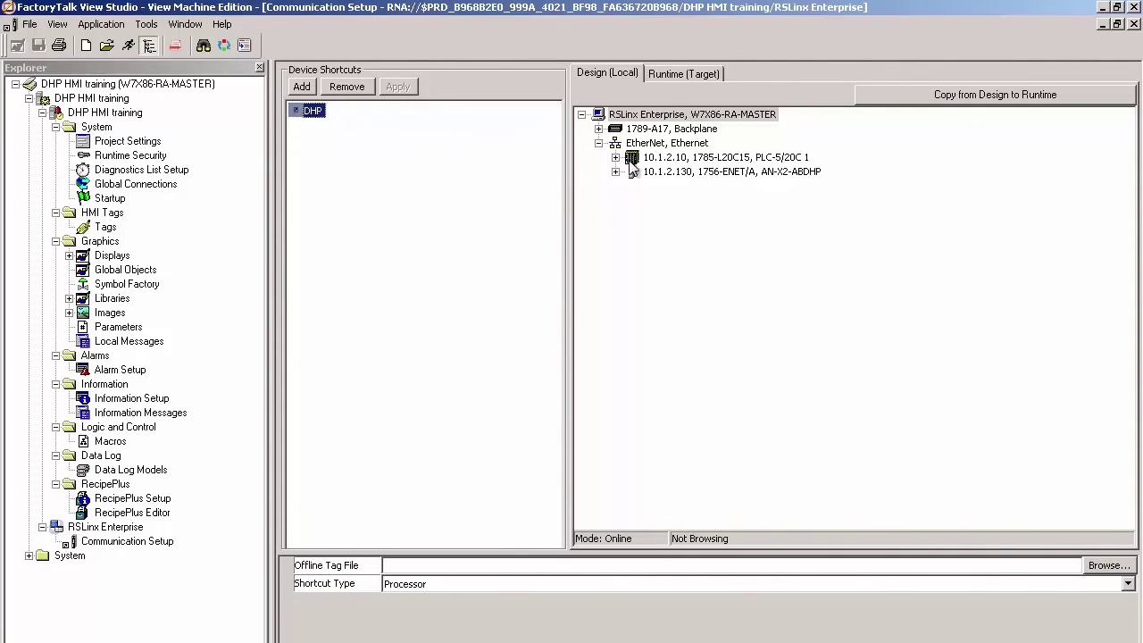
# Point DHP at PLC-5/20C 1, apply it, and copy the Design configuration to Runtime
pyautogui.click(696, 160)
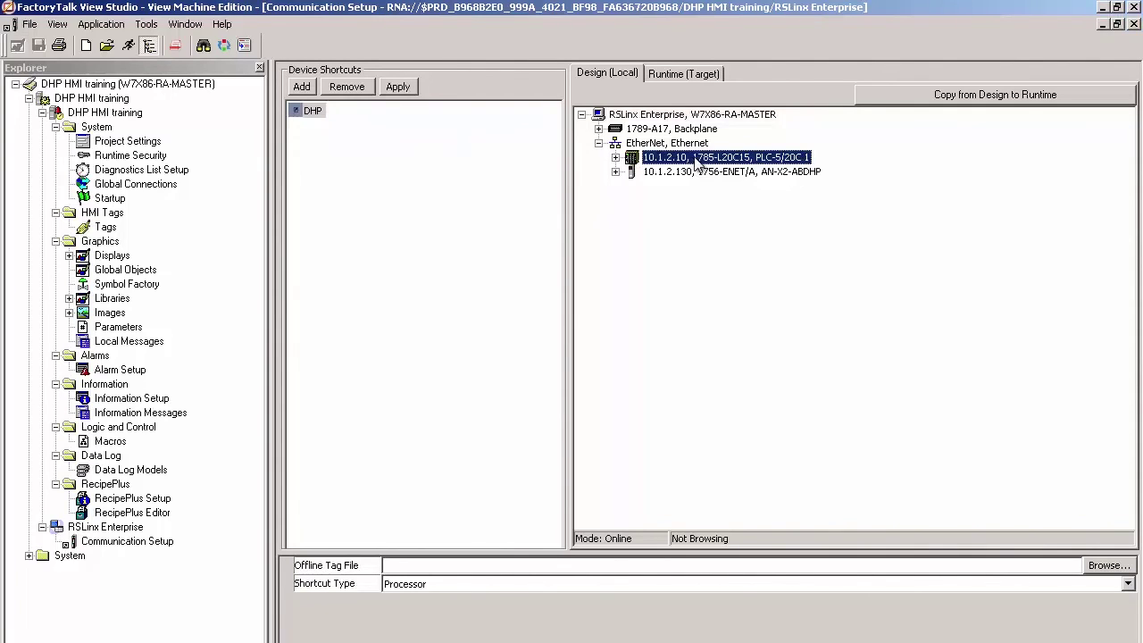
pyautogui.click(406, 87)
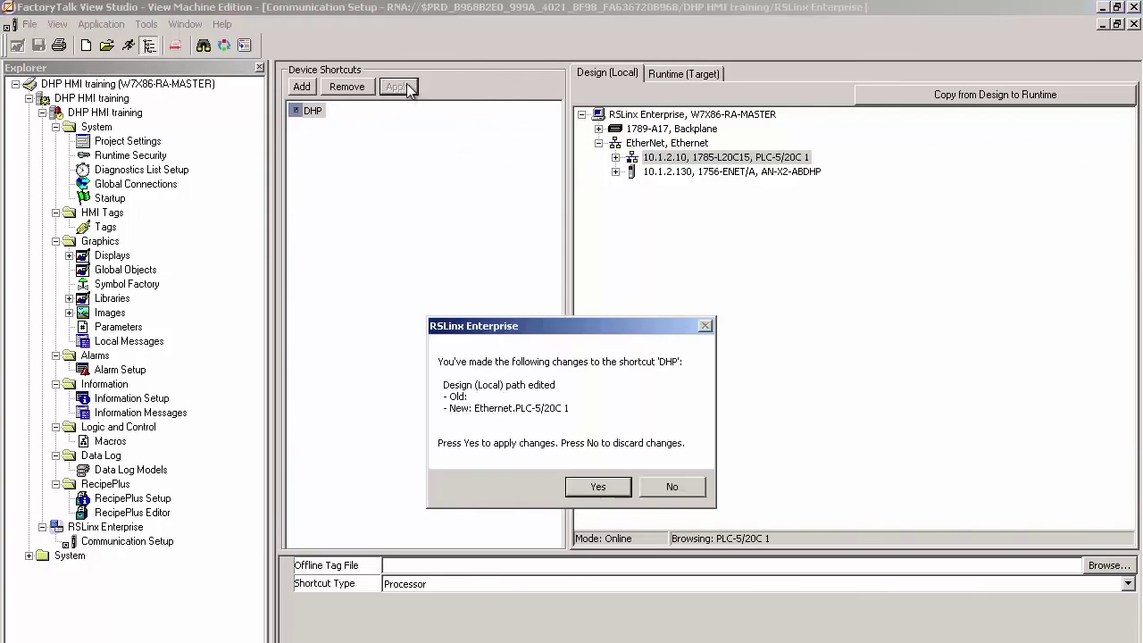
pyautogui.click(614, 492)
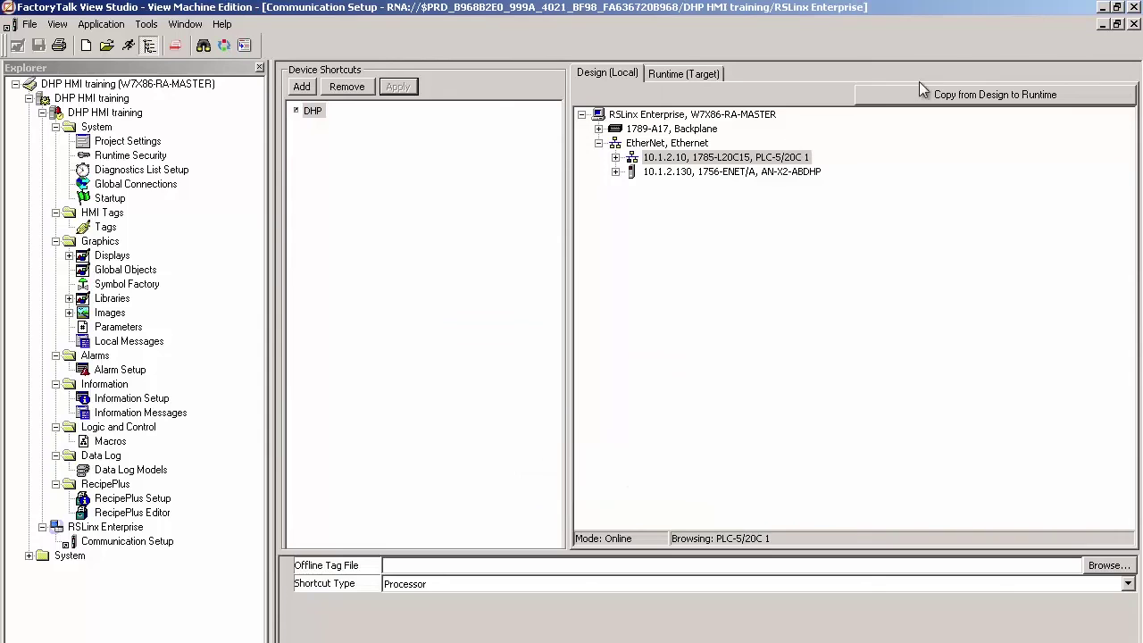
pyautogui.click(880, 95)
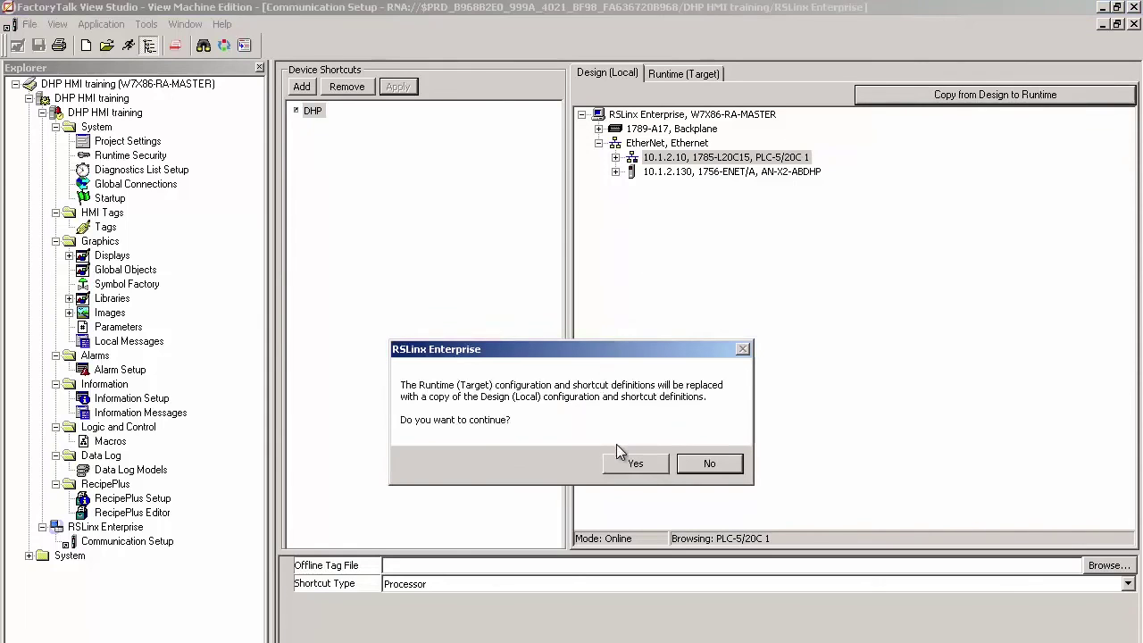
pyautogui.click(634, 463)
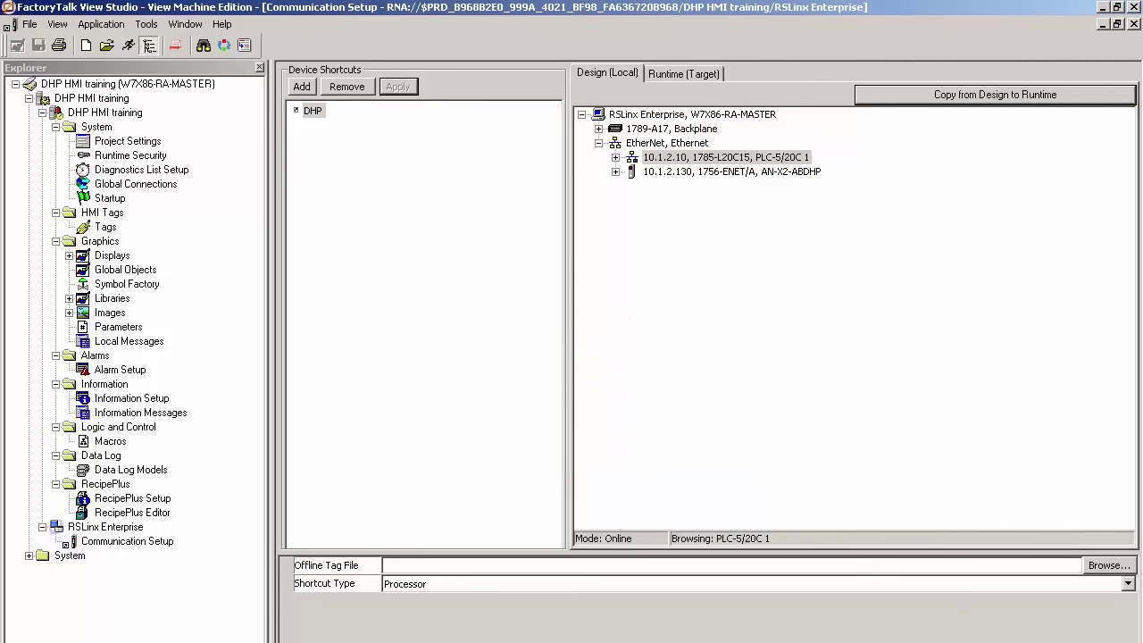
# Draw a numeric display on the MAIN display and browse tags for its Value connection
pyautogui.hotkey('ctrl', 'F4')
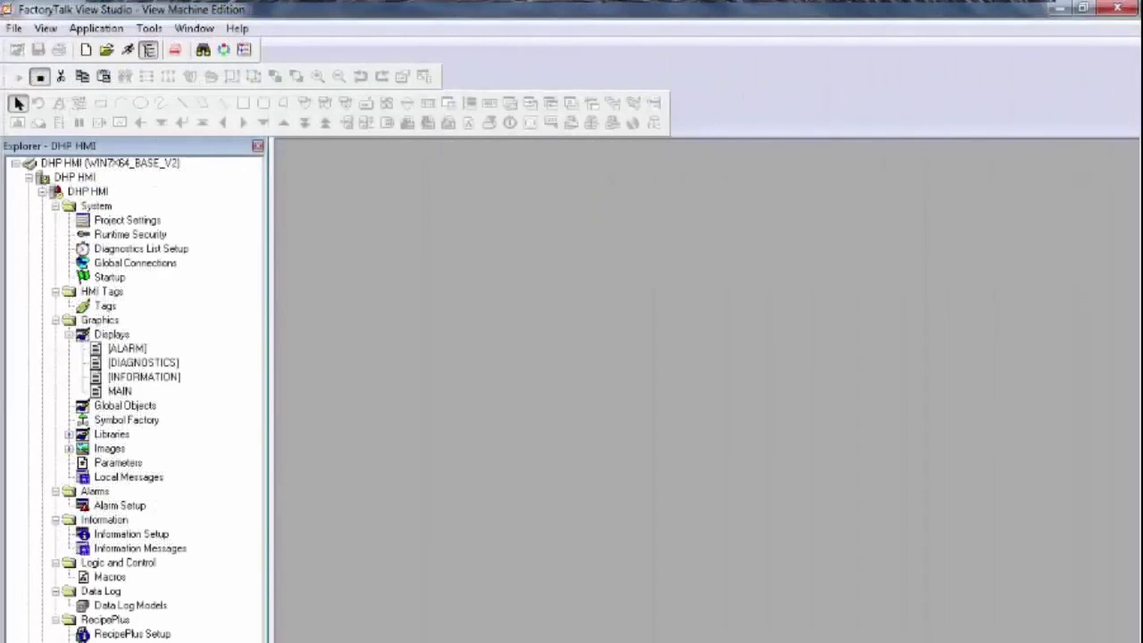
pyautogui.doubleClick(118, 391)
pyautogui.click(428, 102)
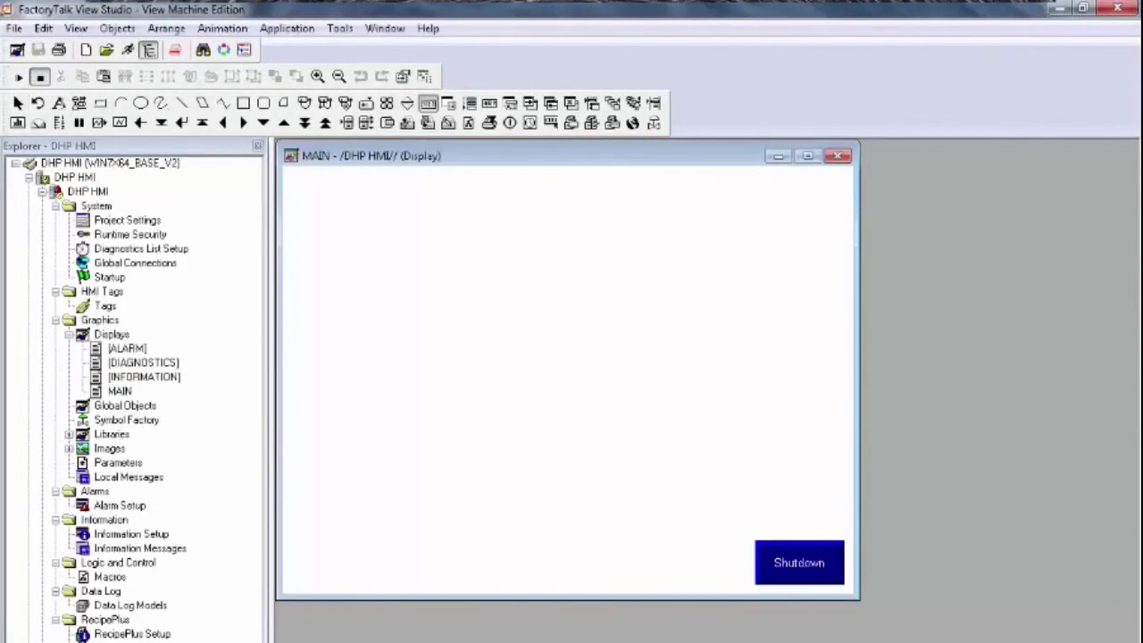
pyautogui.moveTo(437, 300); pyautogui.dragTo(662, 379)
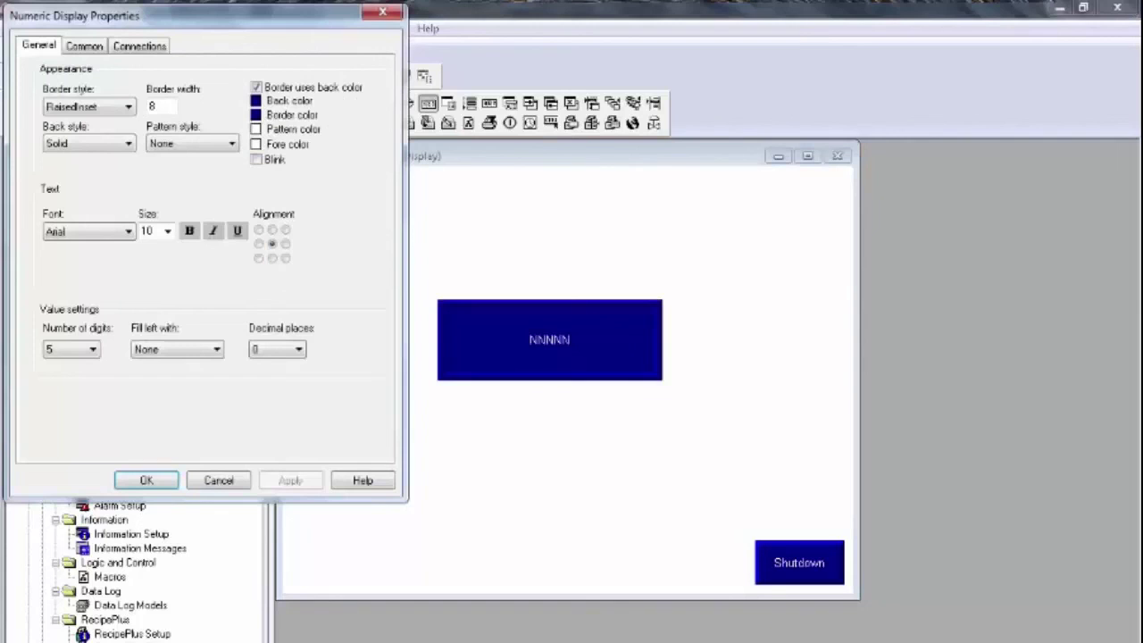
pyautogui.click(140, 46)
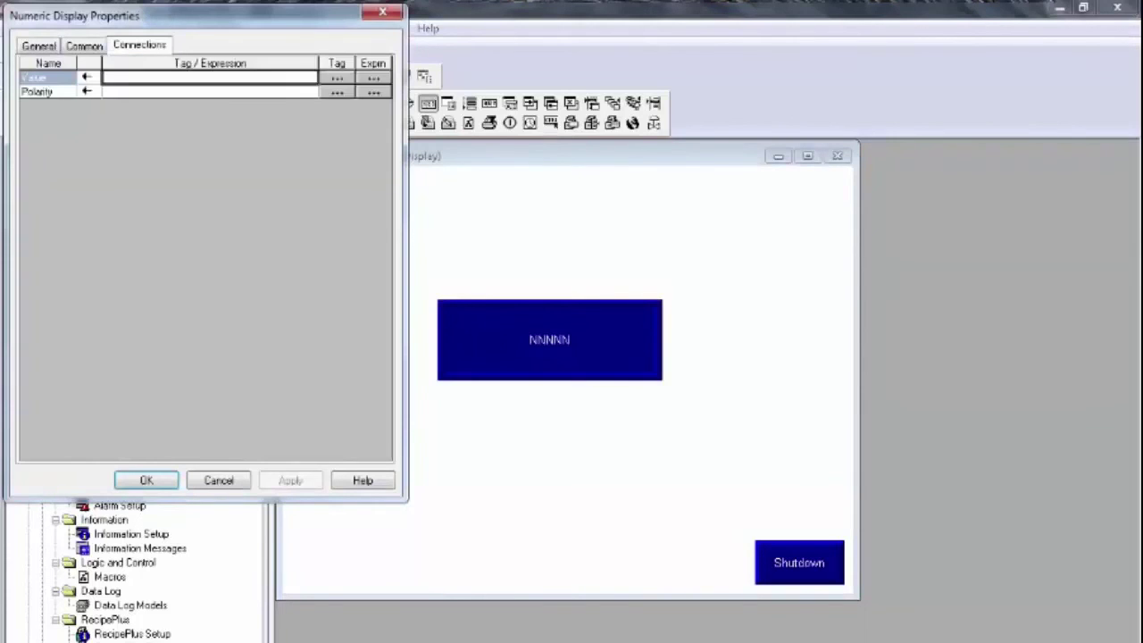
pyautogui.click(337, 78)
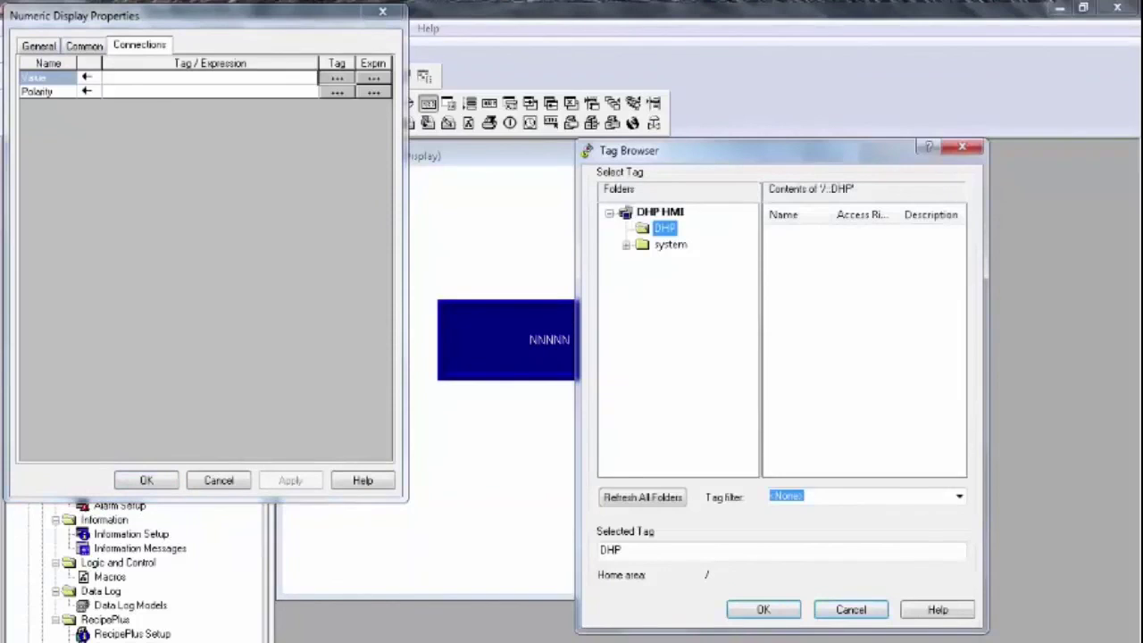
# Refresh all tag folders and expand the DHP shortcut's Online folder
pyautogui.rightClick(665, 212)
pyautogui.click(715, 223)
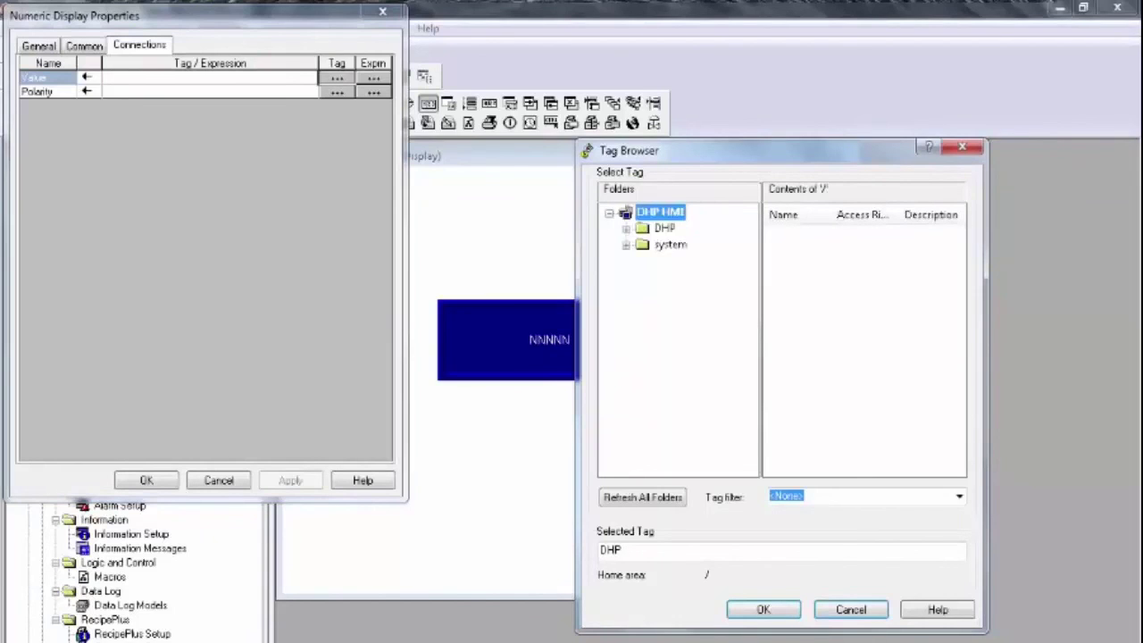
pyautogui.click(665, 228)
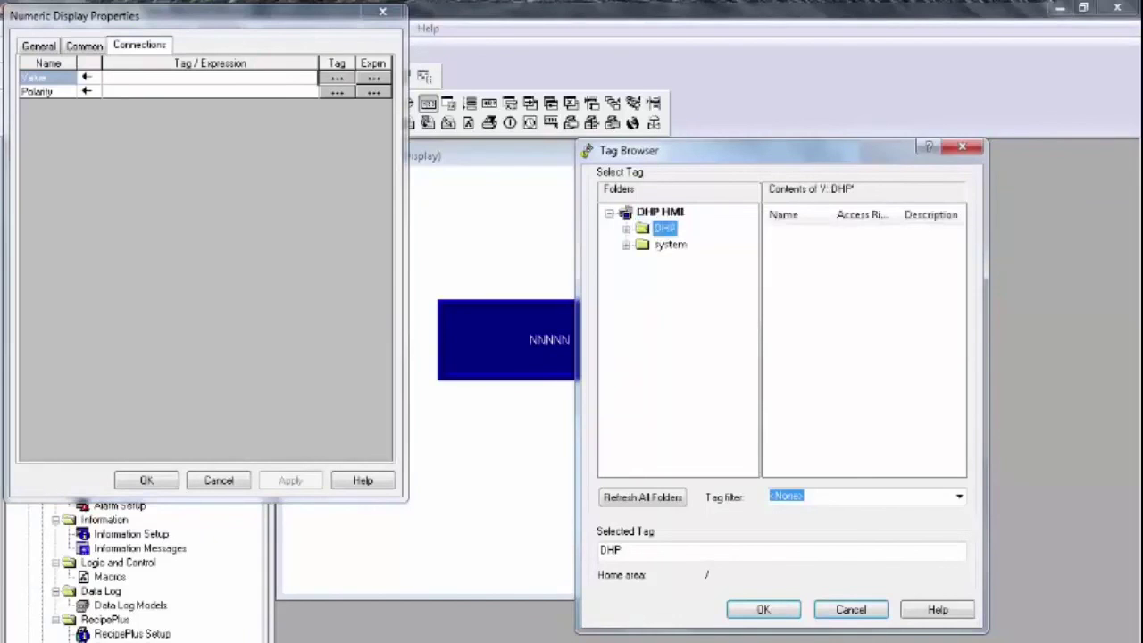
pyautogui.click(686, 260)
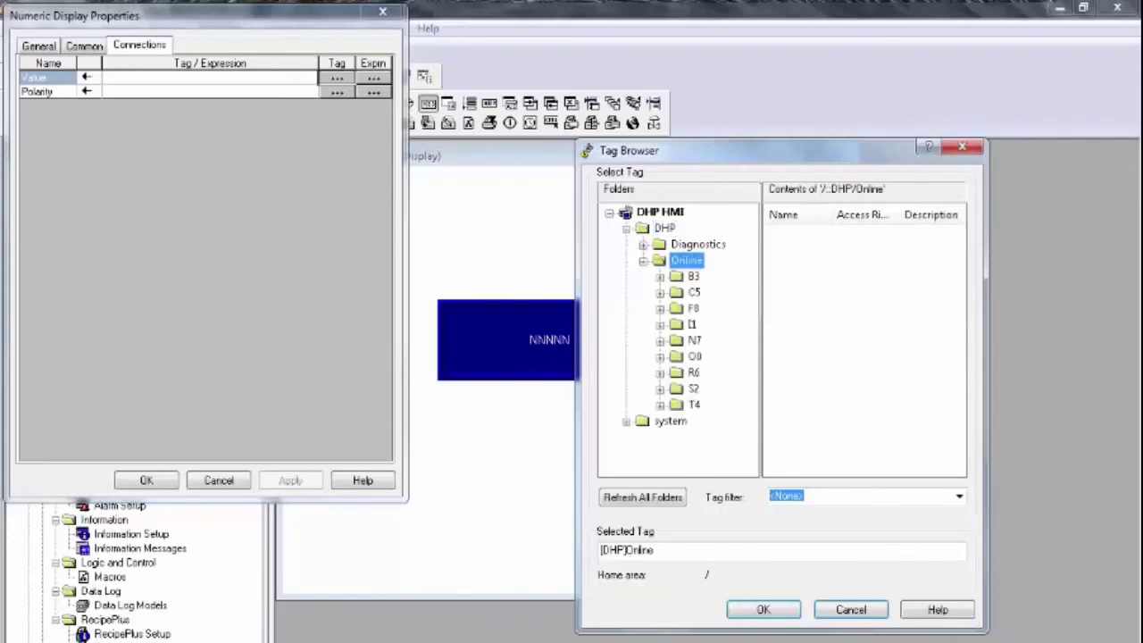
# Browse the N7 file to see N7:0, then list the F8 file's tags
pyautogui.click(694, 341)
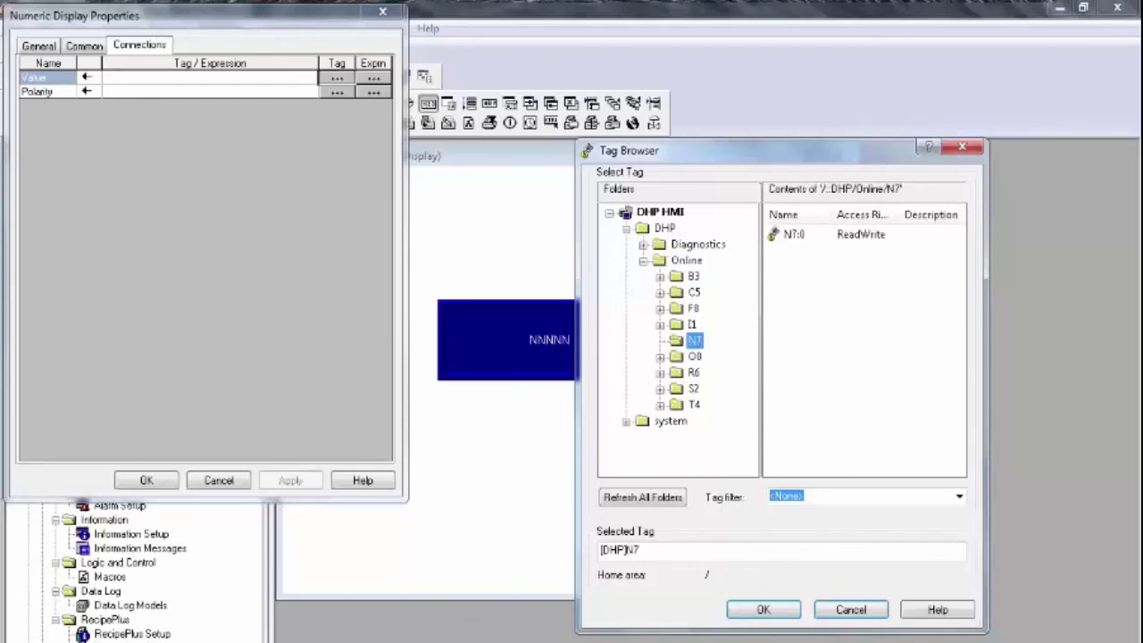
pyautogui.click(794, 234)
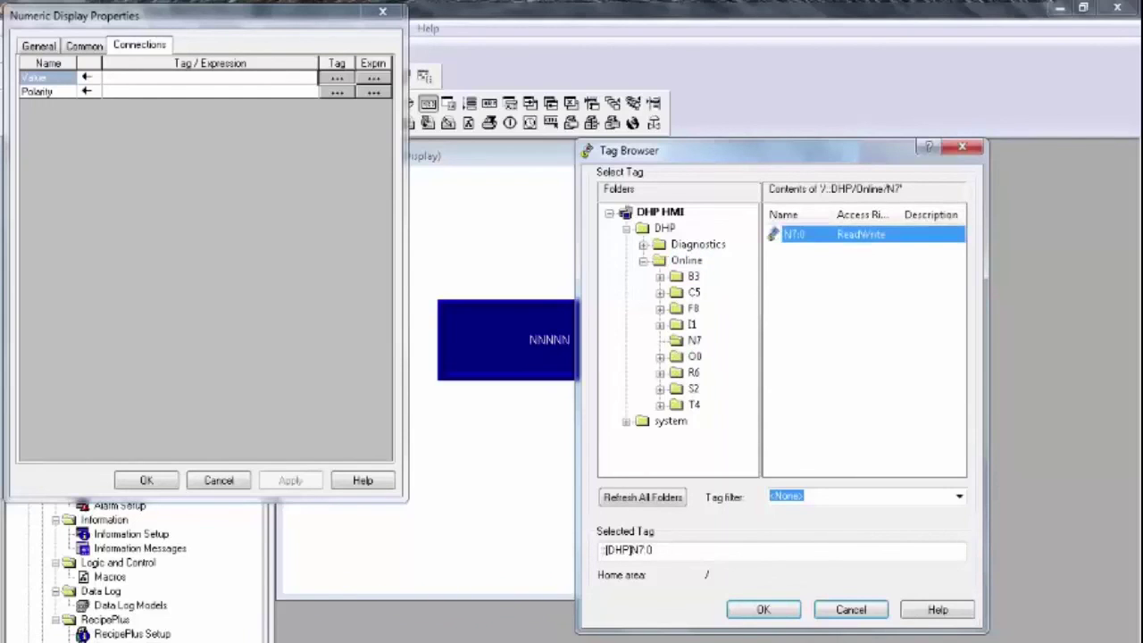
pyautogui.click(695, 340)
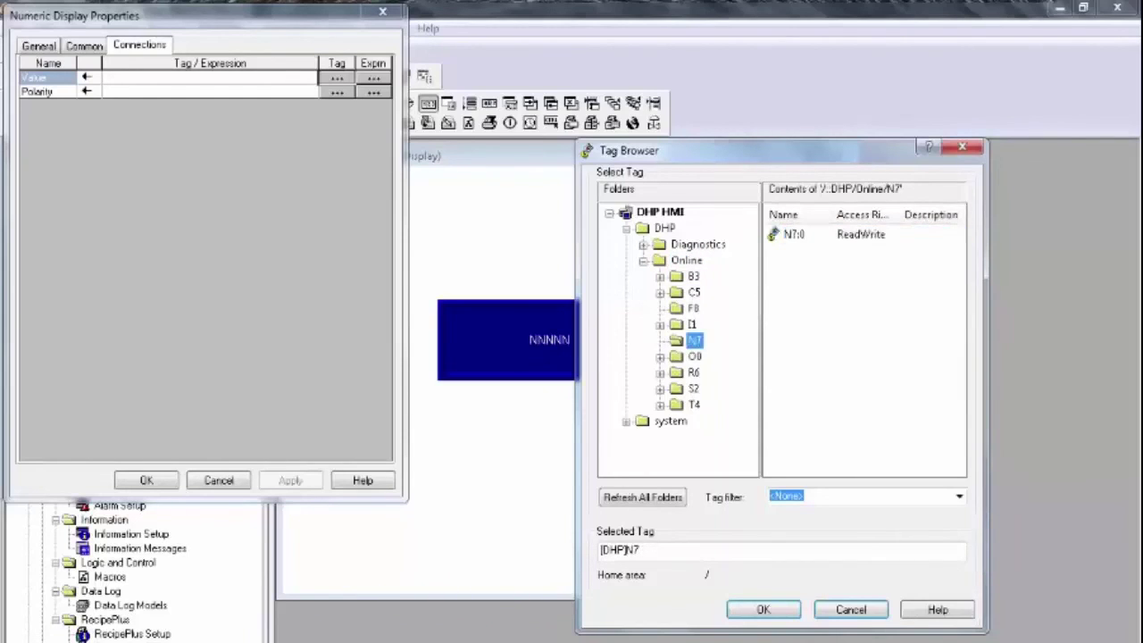
pyautogui.click(693, 308)
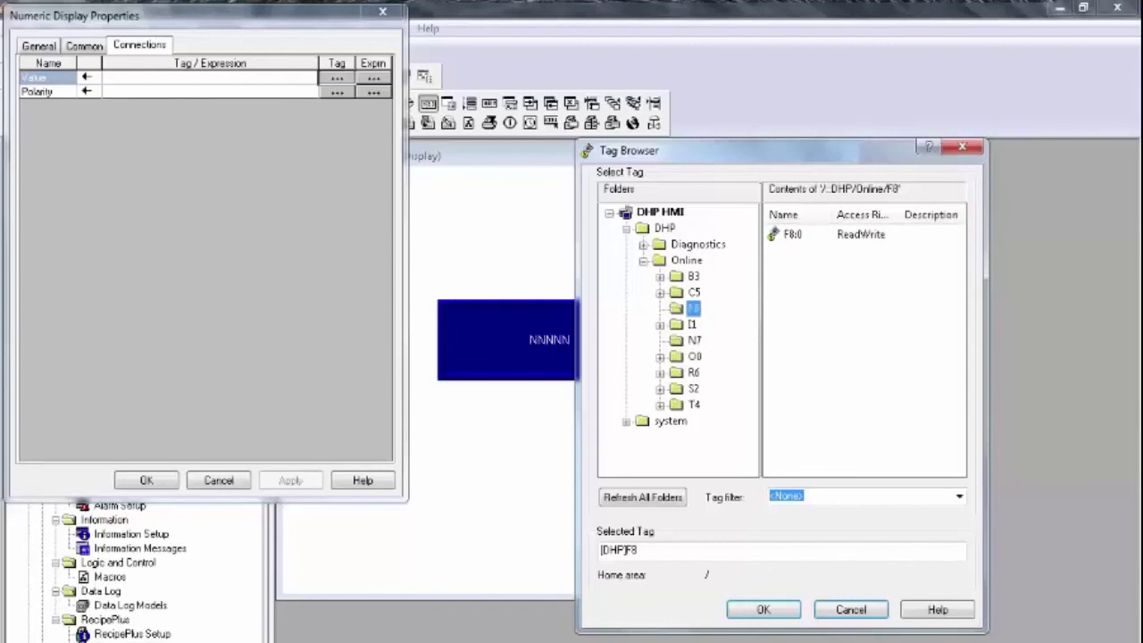